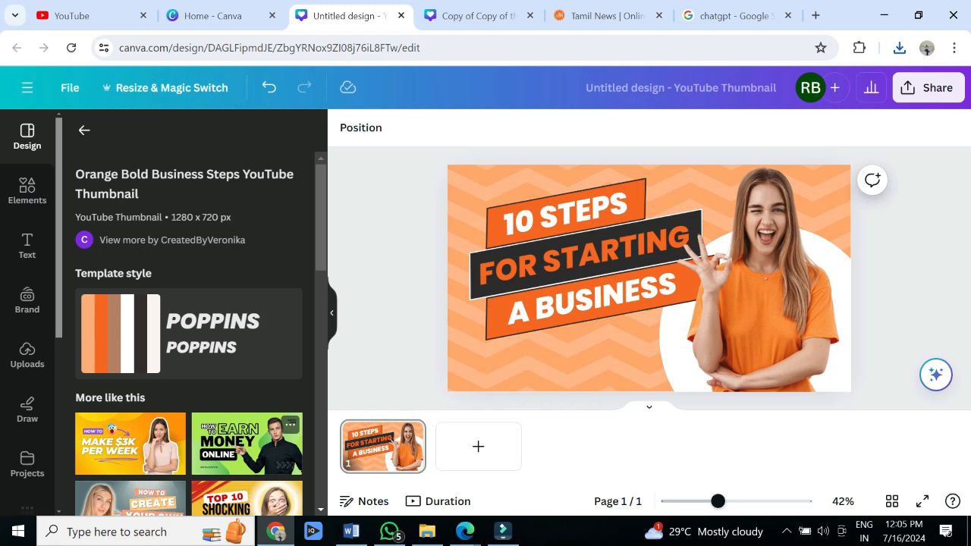
Apply the green Bold Modern Earn Money Tips YouTube Thumbnail template and replace the word ONLINE with USING TRADING
left_click(247, 444)
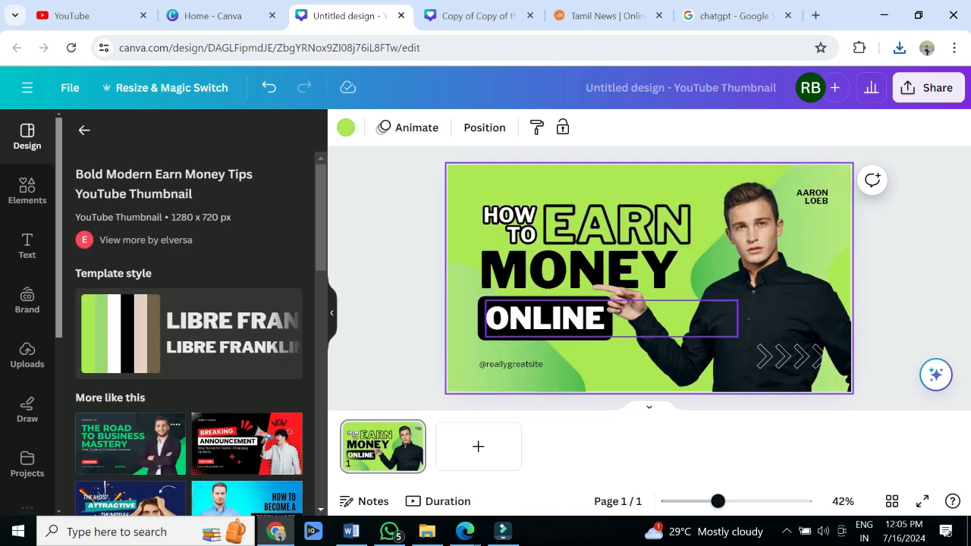
left_click(546, 318)
left_click(546, 318)
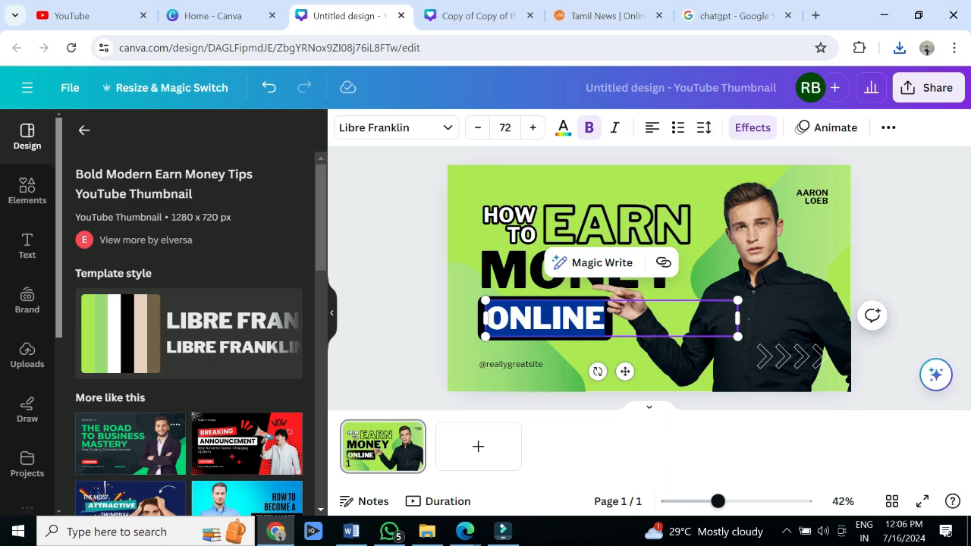
left_click(522, 271)
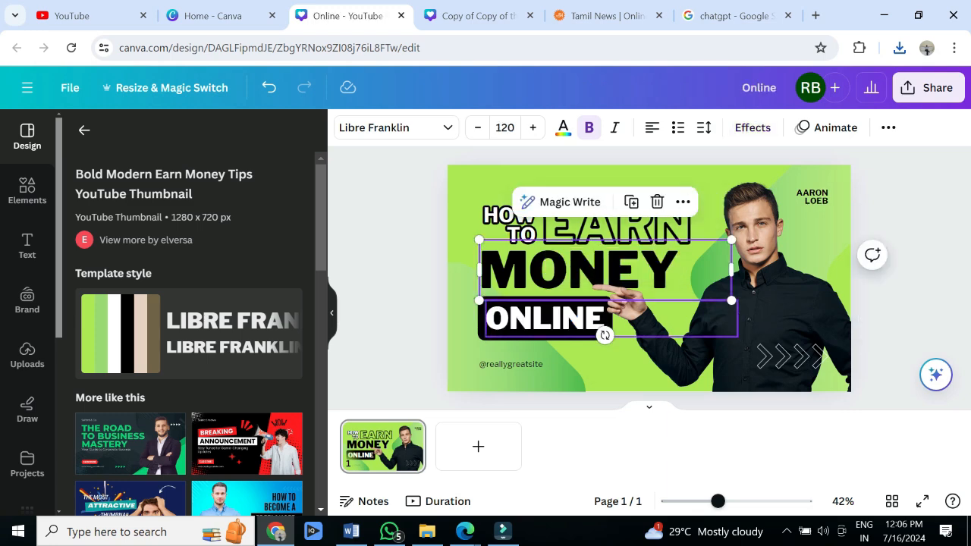
left_click(544, 318)
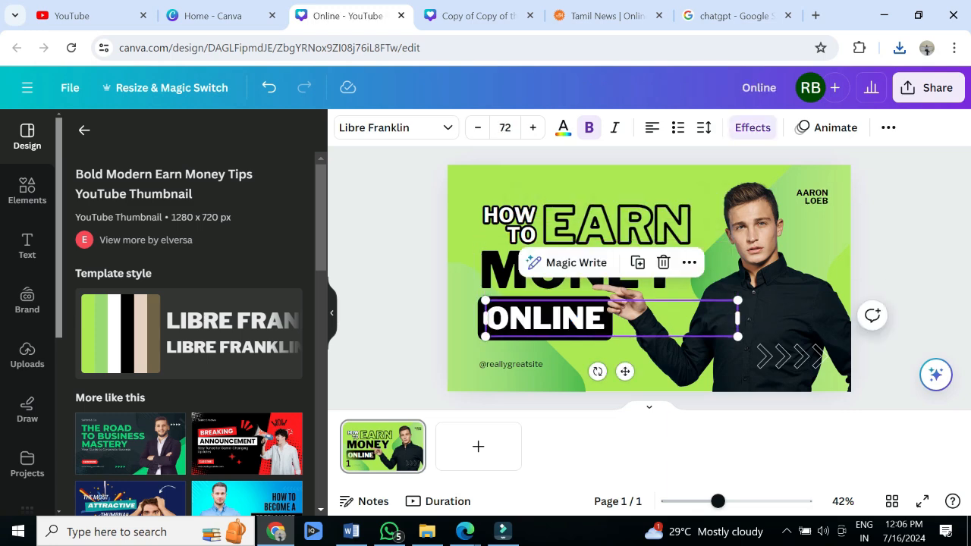
double_click(545, 319)
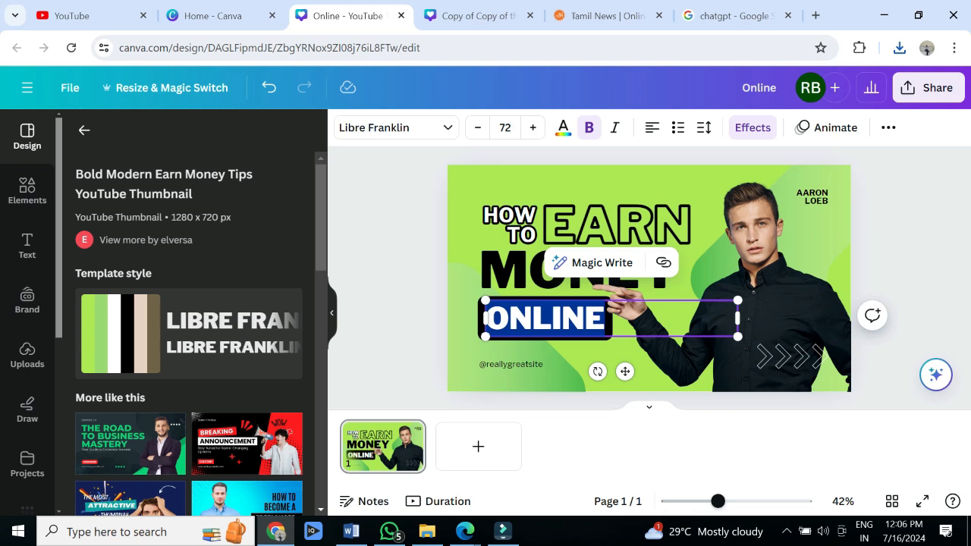
type("USING T")
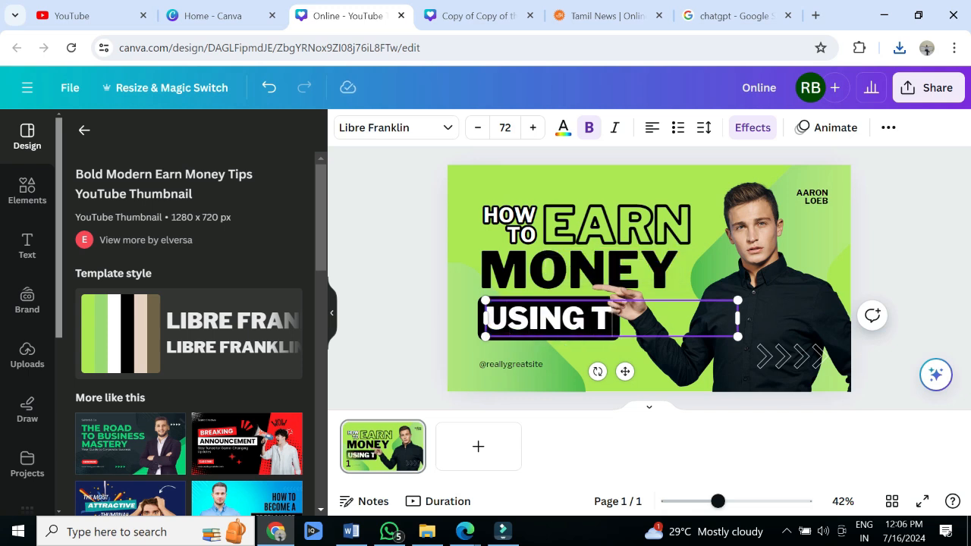
type("RADIN")
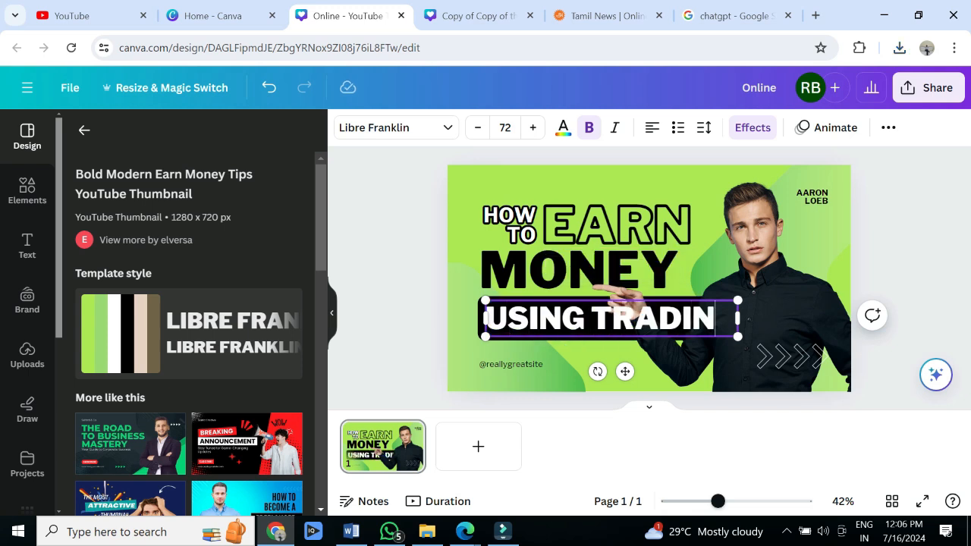
type("G")
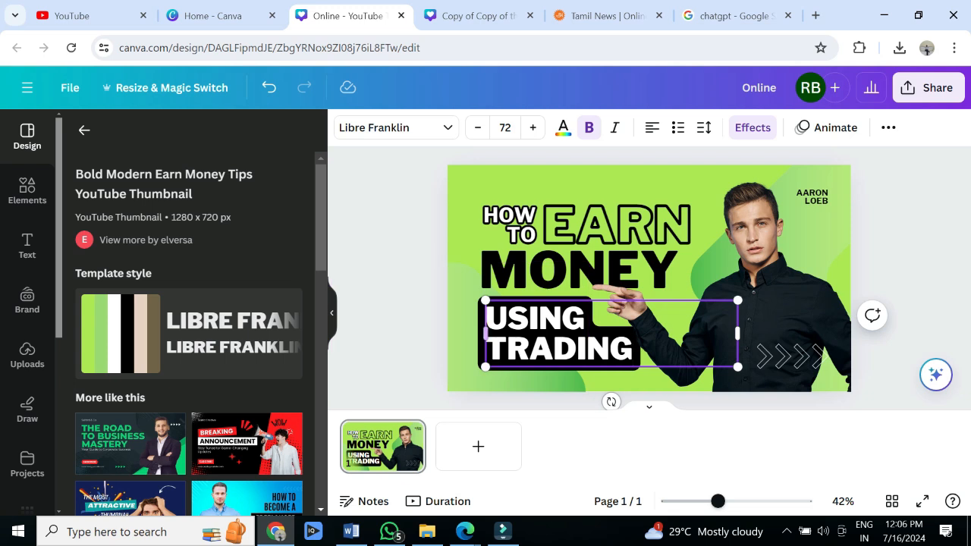
Widen the USING TRADING text box so the wording fits on a single line
key("ctrl+a")
left_click(610, 348)
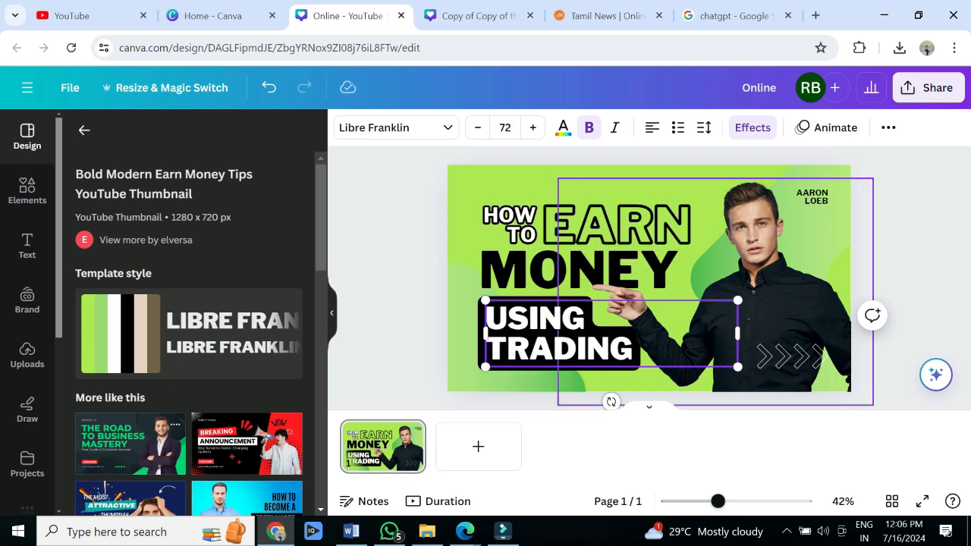
left_click_drag(737, 332, 796, 333)
left_click(796, 334)
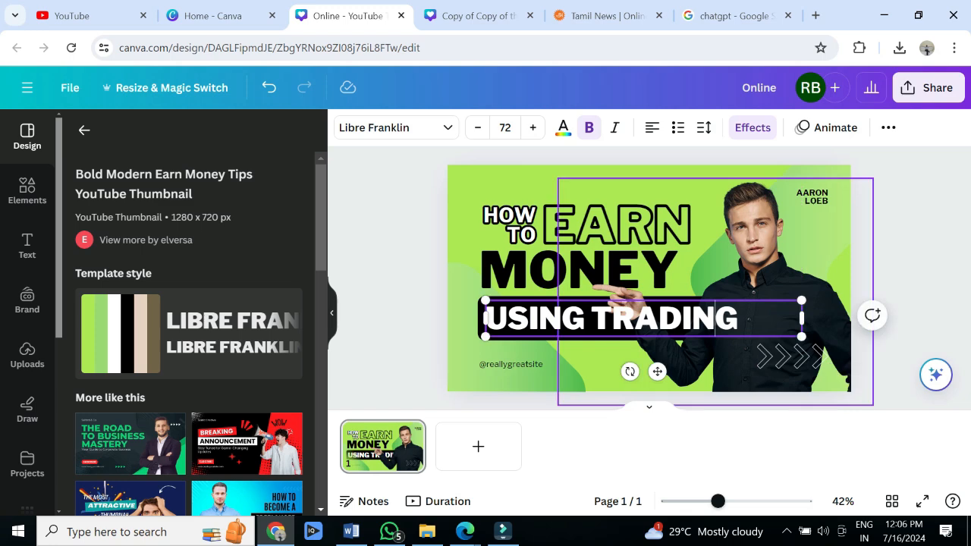
Bring the USING TRADING text forward so it sits in front of the man's photo
right_click(587, 321)
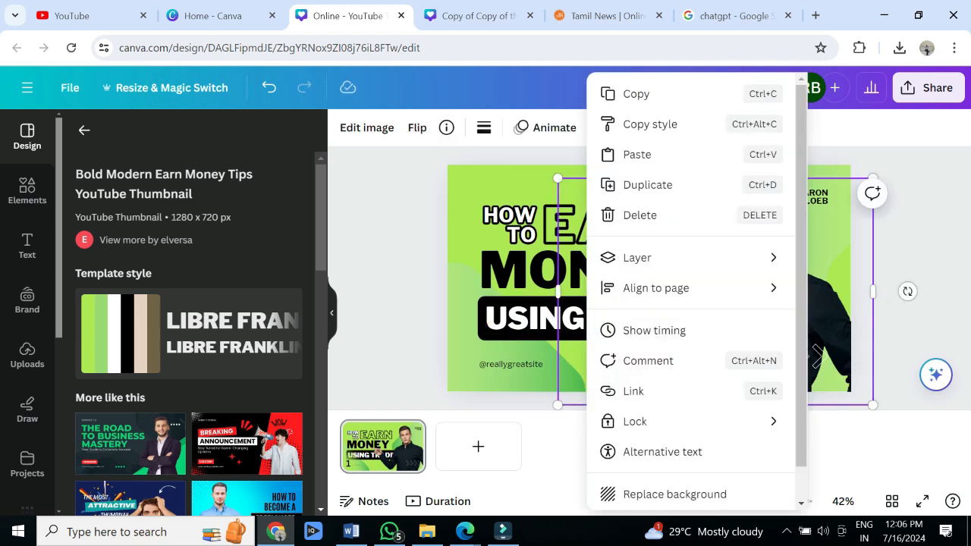
left_click(522, 323)
right_click(520, 324)
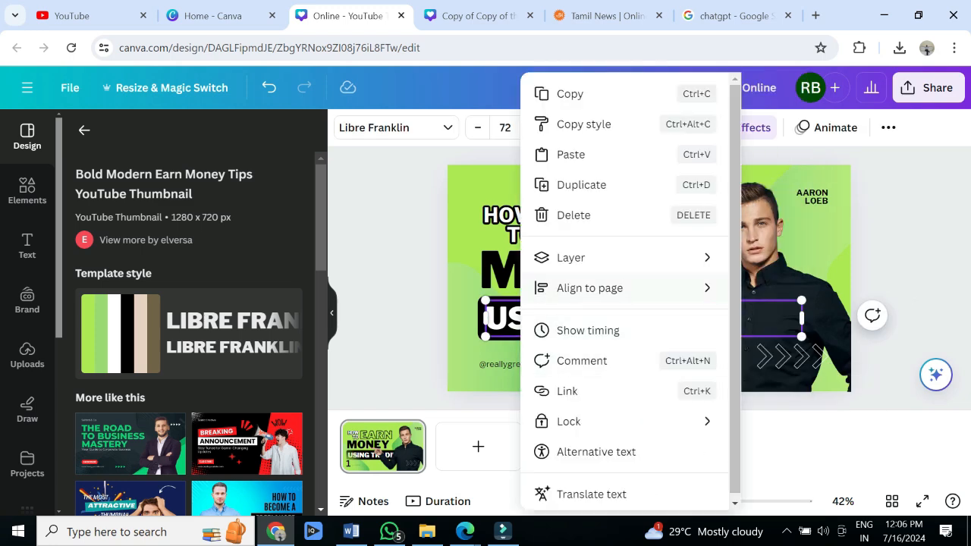
mouse_move(645, 257)
left_click(795, 257)
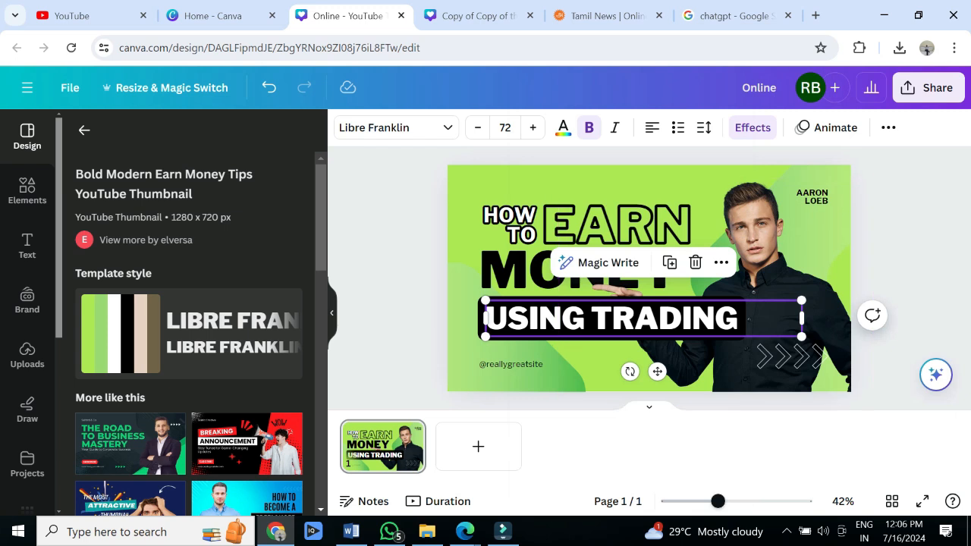
Reduce the USING TRADING text to size 50.4, and shrink the man's photo and shift it toward the thumbnail's right edge
left_click_drag(607, 319, 579, 326)
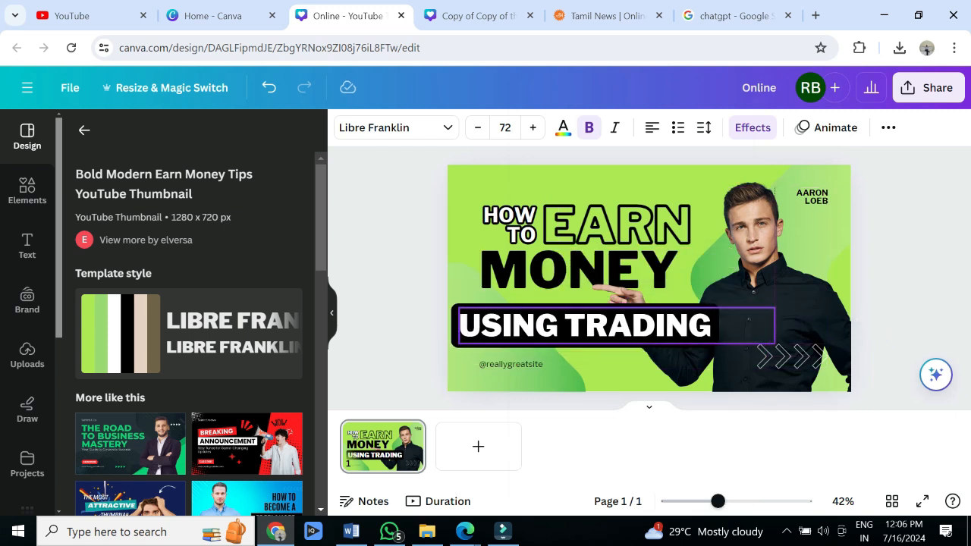
left_click(762, 285)
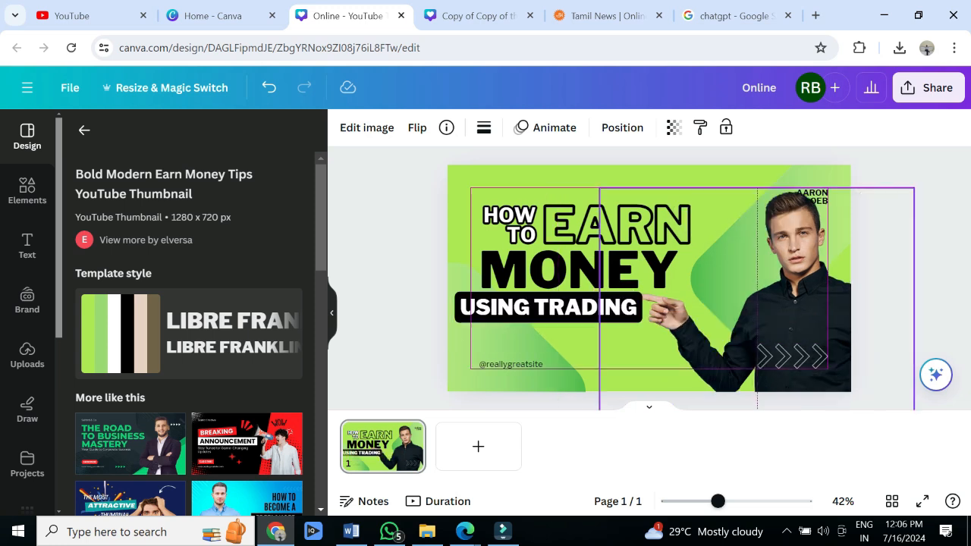
left_click_drag(795, 302, 795, 302)
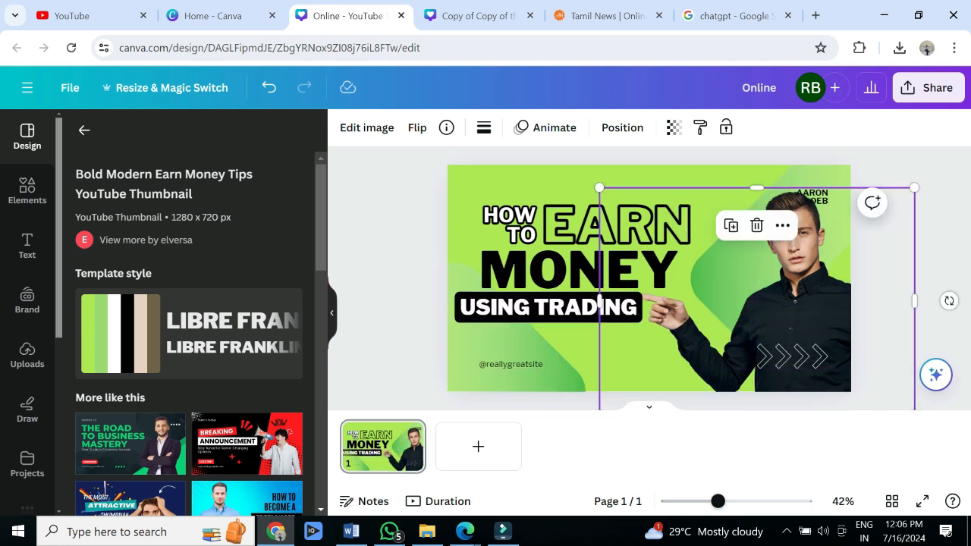
left_click_drag(599, 187, 644, 220)
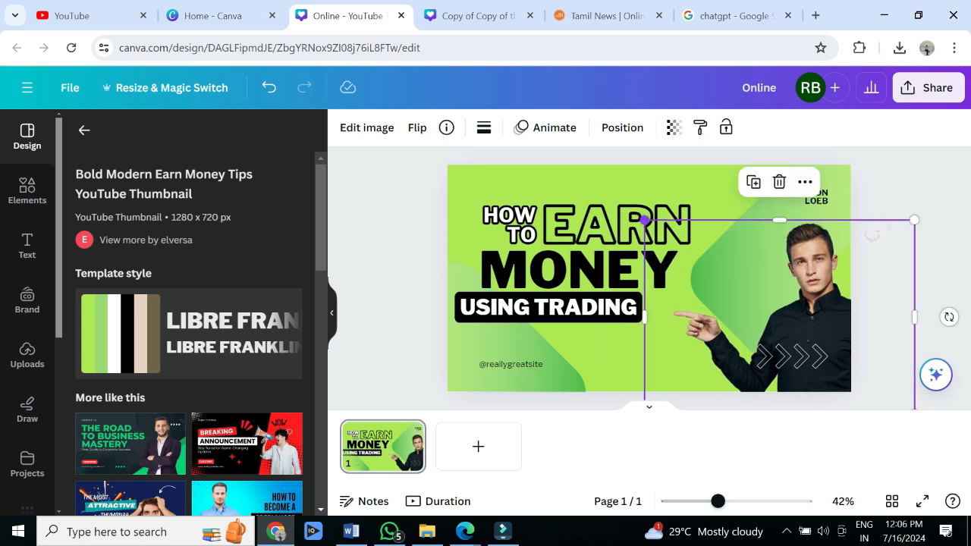
left_click_drag(809, 318, 803, 301)
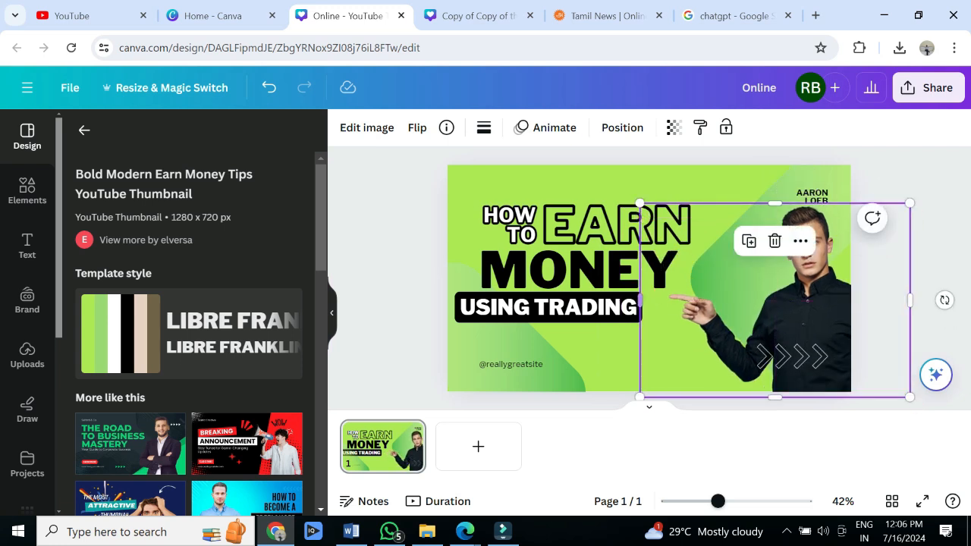
left_click_drag(561, 308, 588, 313)
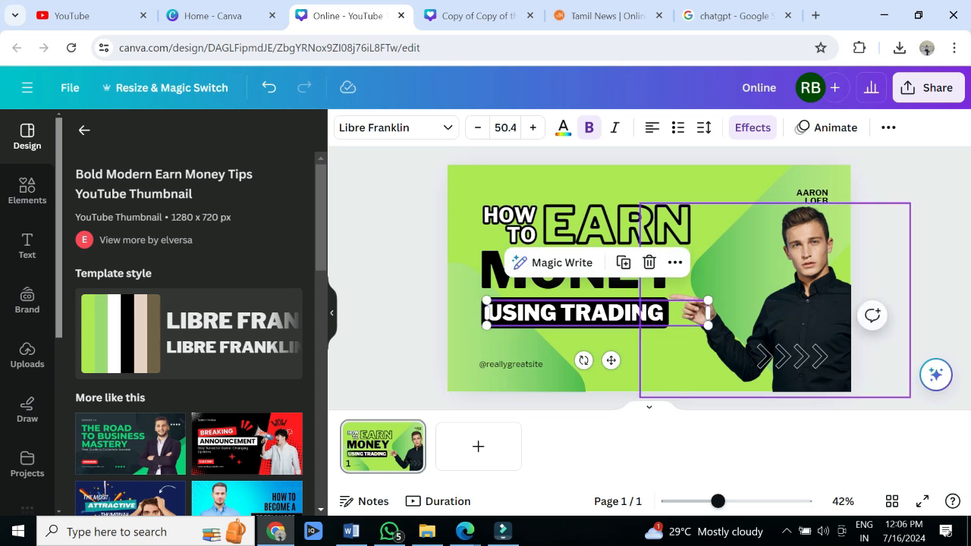
left_click(904, 307)
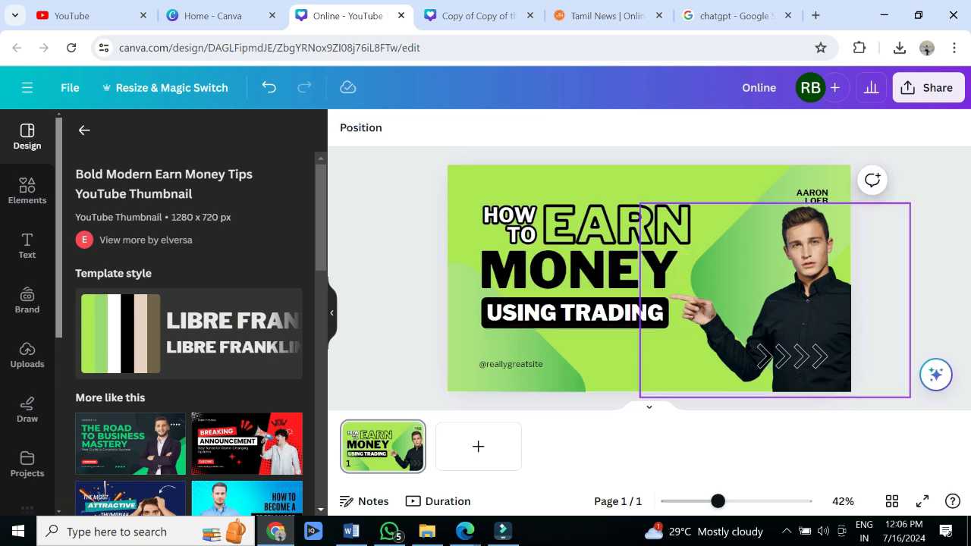
left_click(510, 364)
key("Delete")
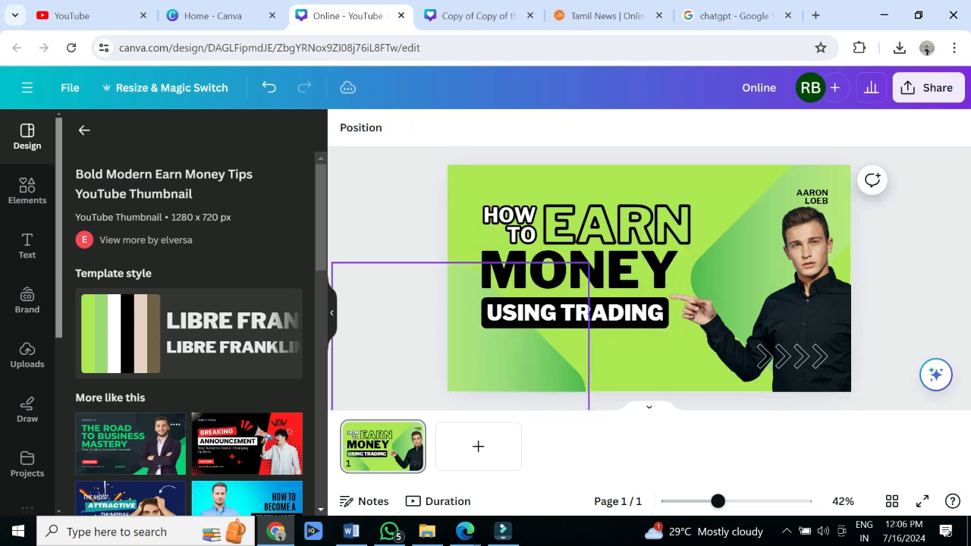
Search the elements for money and add the photo of stacked dollar bundles to the lower part of the thumbnail
left_click(27, 190)
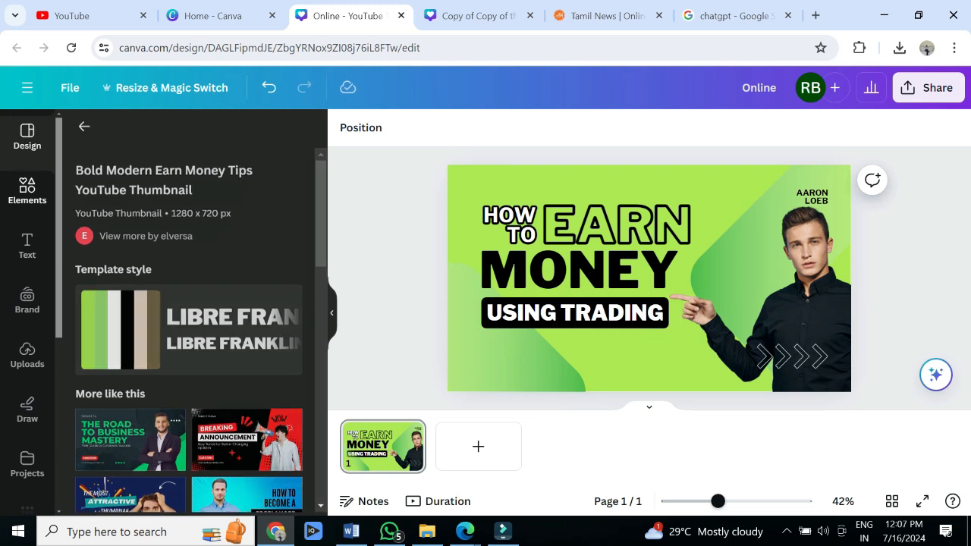
left_click(148, 136)
type("money")
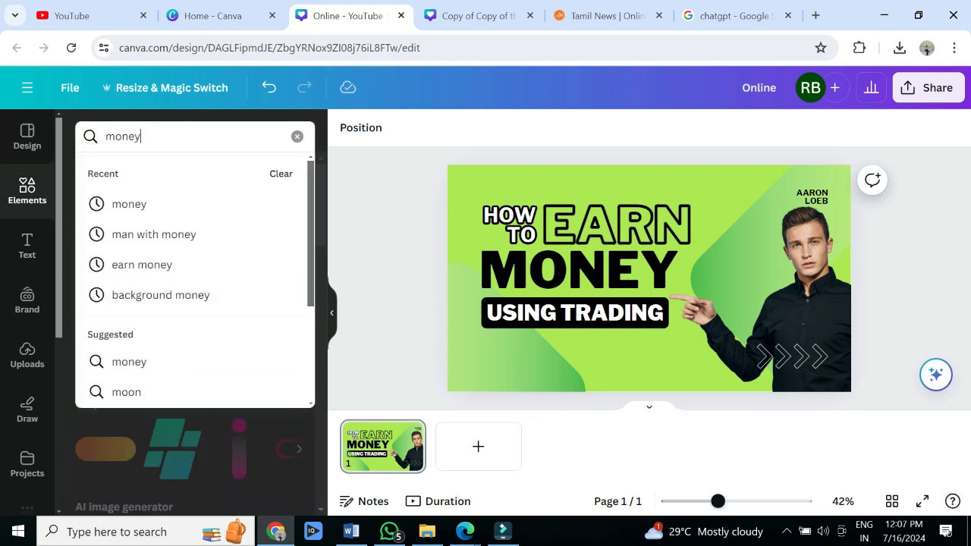
key("Return")
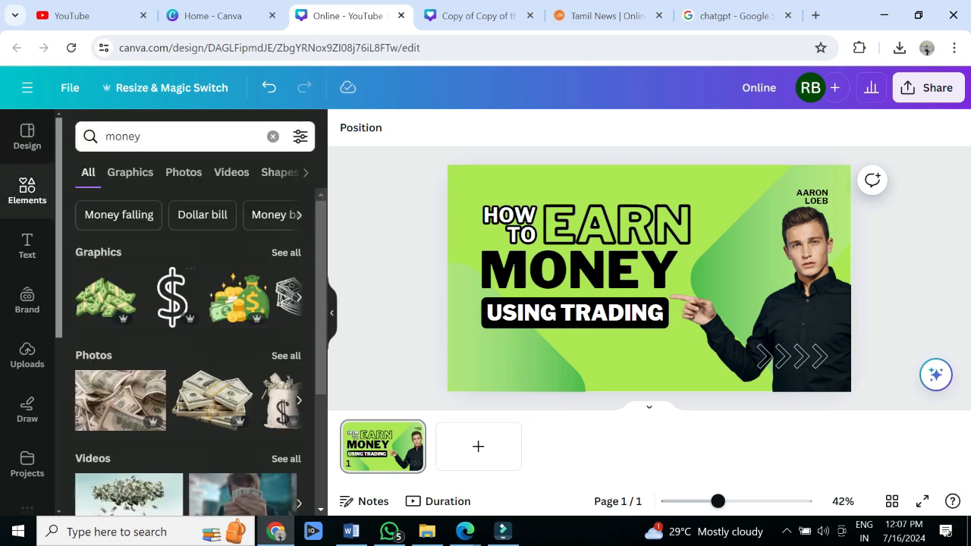
left_click_drag(212, 398, 731, 402)
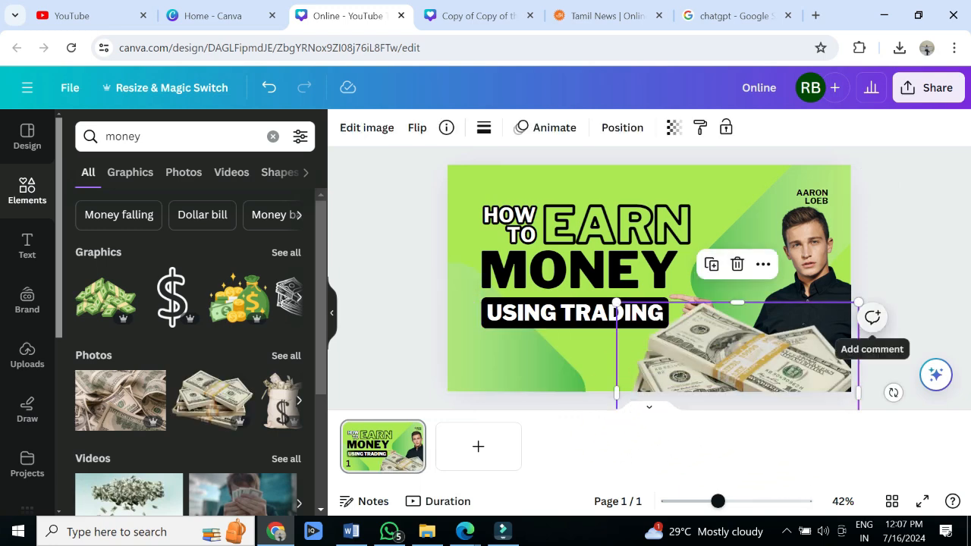
Scale down the dollar bundles photo and position it just below the USING TRADING text
left_click_drag(858, 302, 785, 356)
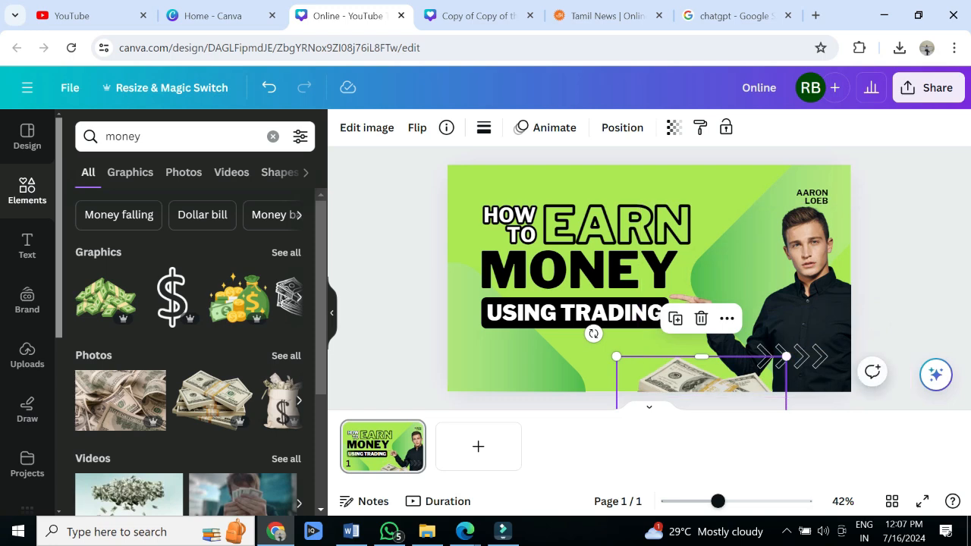
left_click_drag(697, 375, 620, 332)
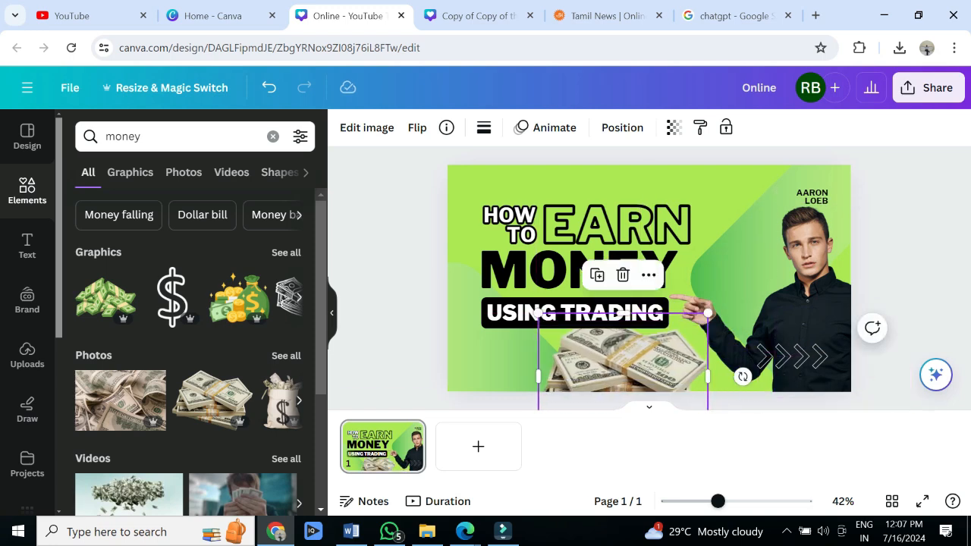
left_click_drag(707, 313, 666, 344)
left_click_drag(615, 373, 598, 351)
left_click(791, 318)
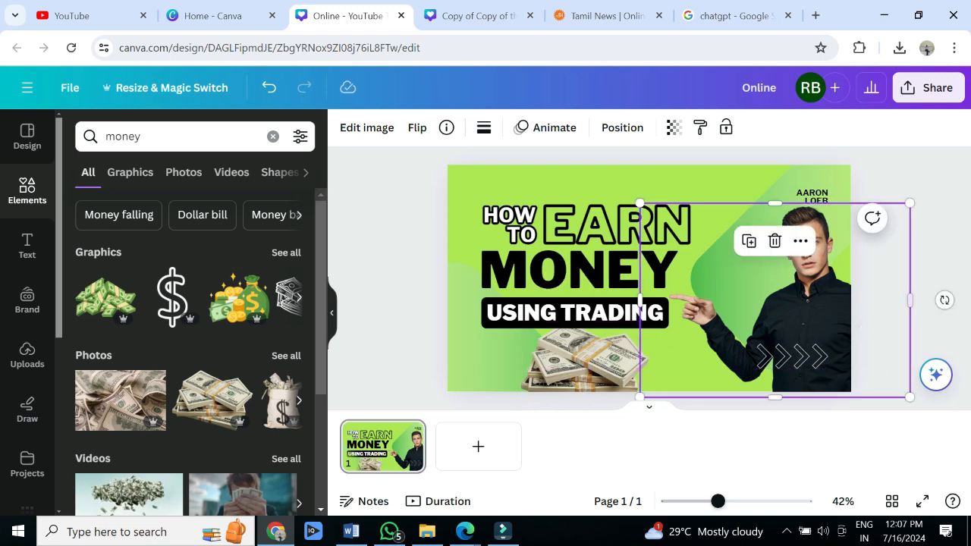
key("Escape")
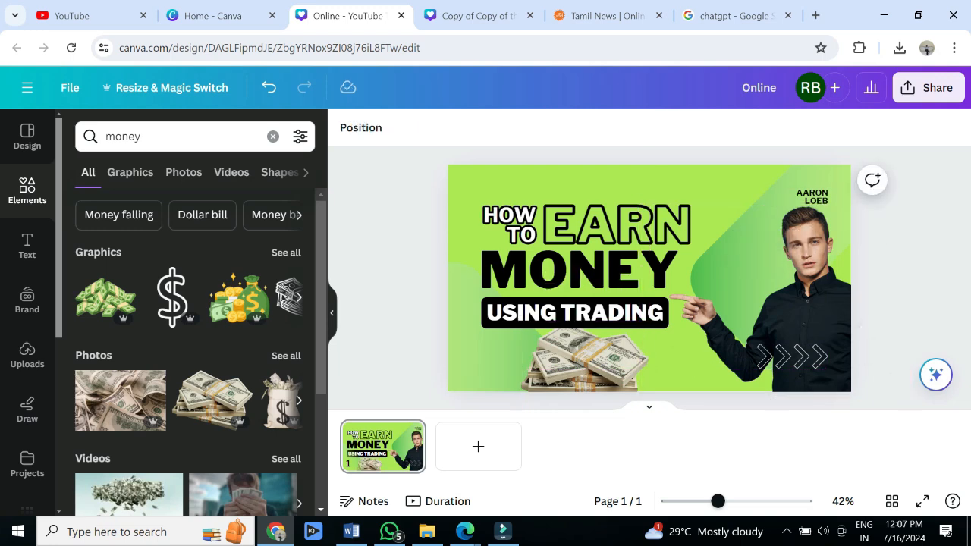
Search the elements for graph trade and add the red and green candlestick chart graphic over the headline
left_click(184, 136)
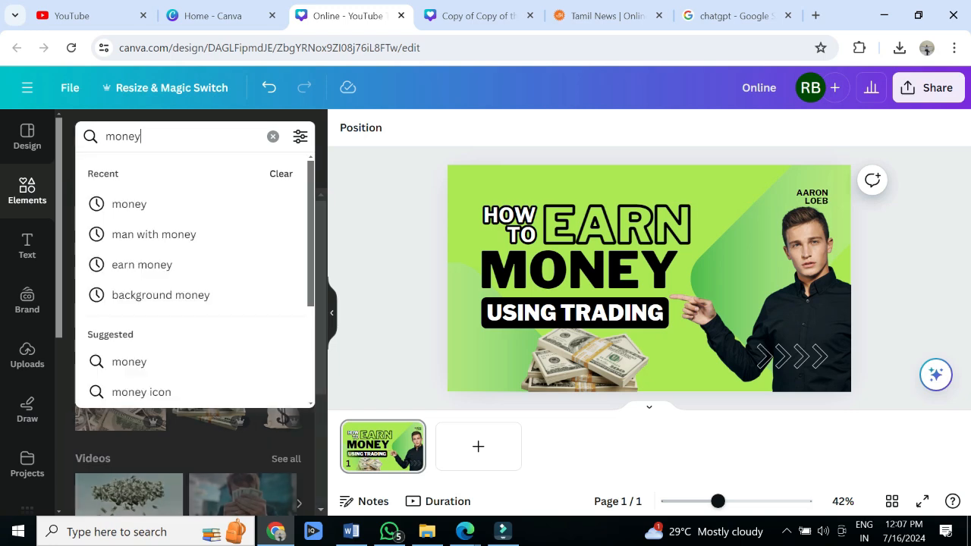
key("ctrl+a")
type("graph")
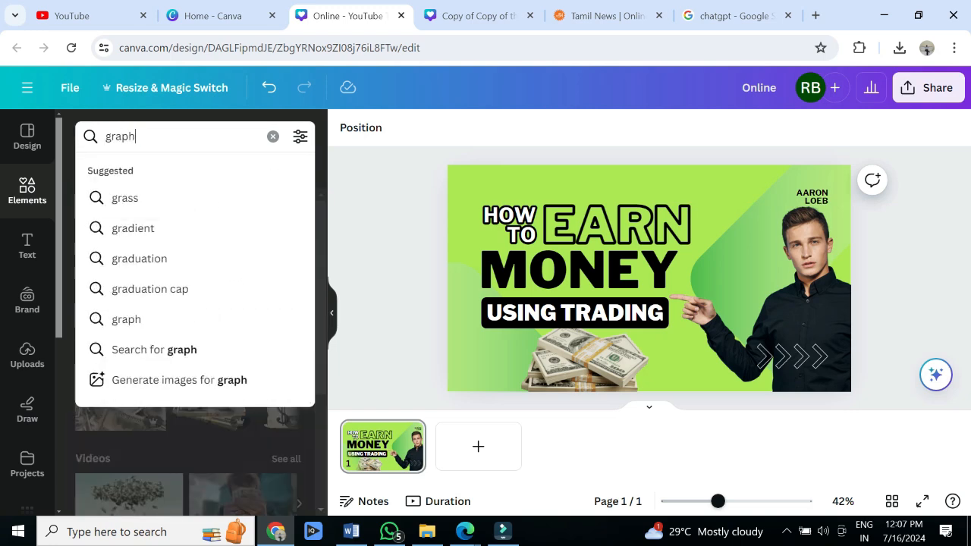
key("Return")
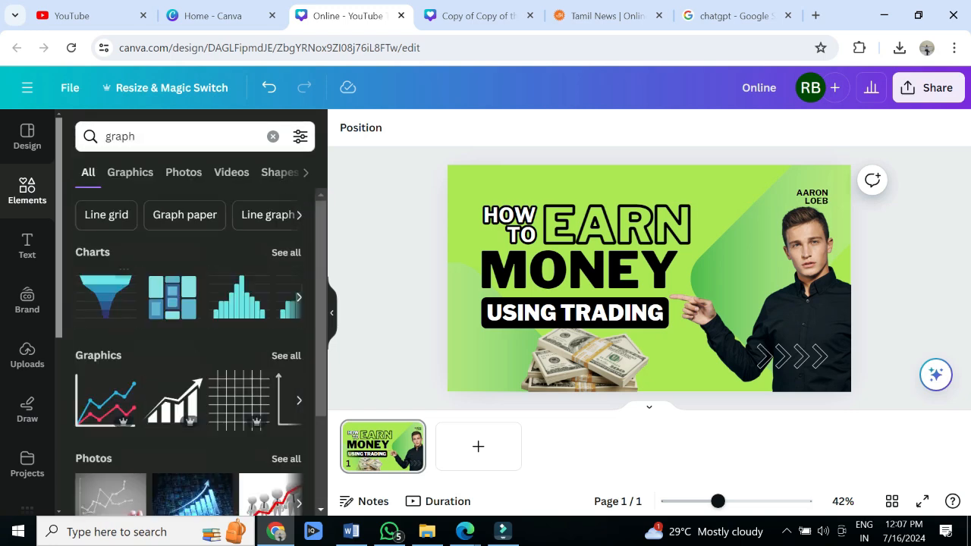
left_click(184, 136)
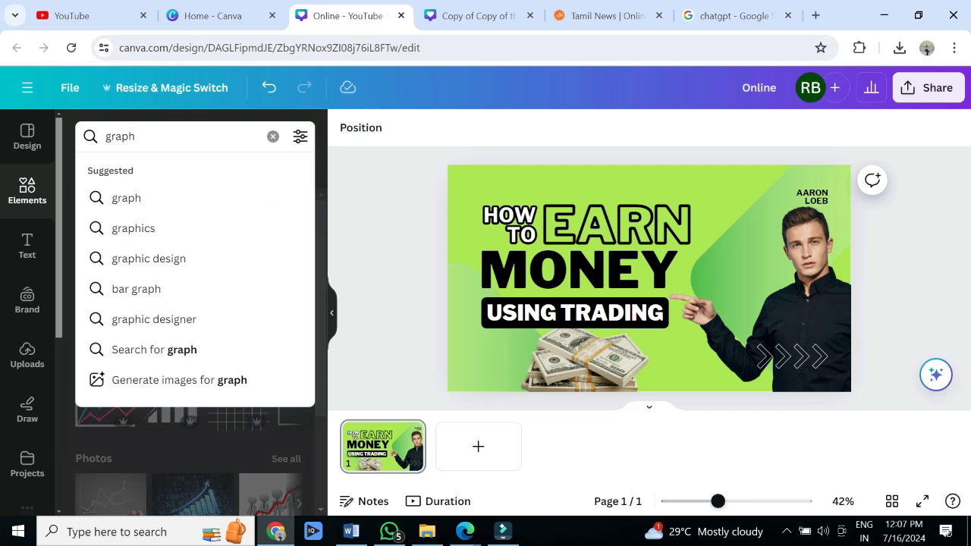
type("trade")
key("Return")
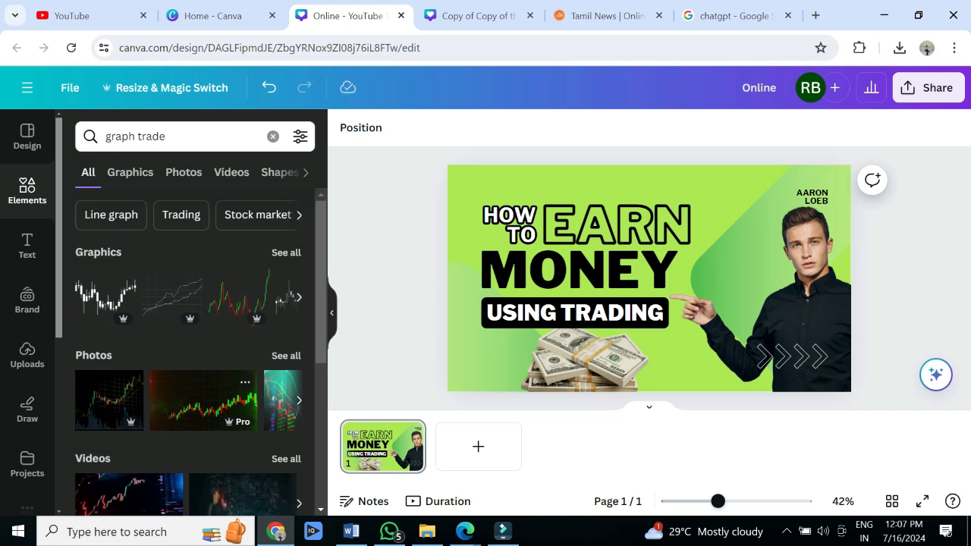
left_click_drag(203, 400, 158, 357)
left_click_drag(241, 296, 607, 227)
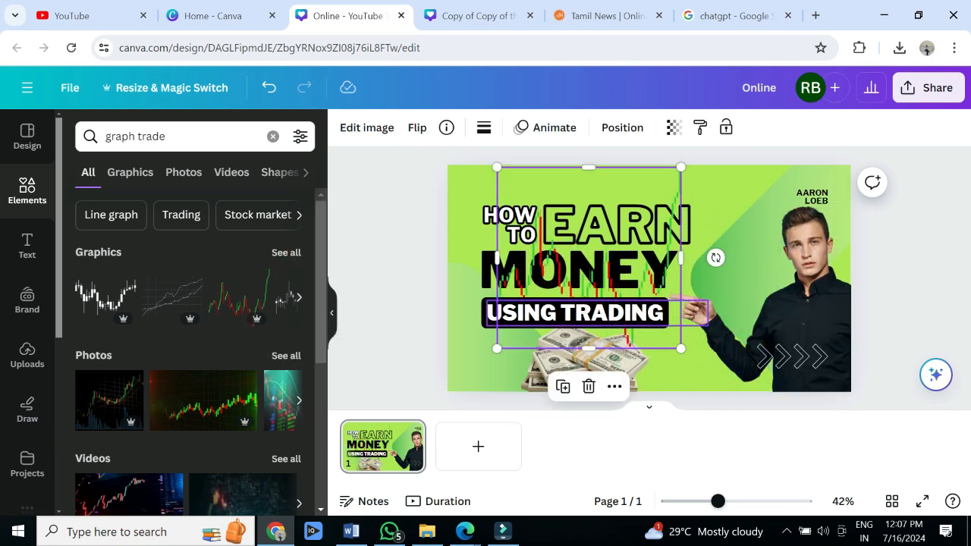
Enlarge the candlestick chart graphic so it extends from the thumbnail's left edge to the man's shoulder
left_click_drag(682, 346, 776, 410)
key("Escape")
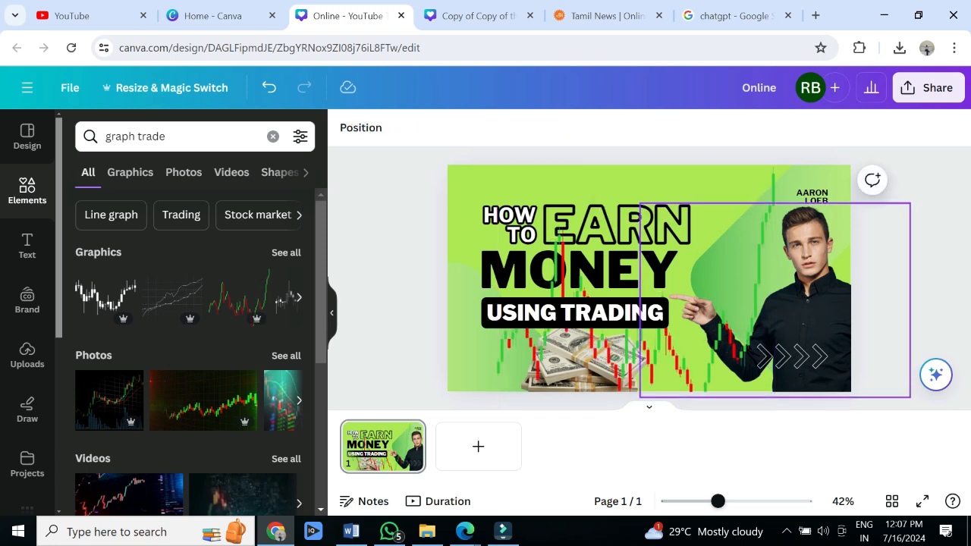
left_click(504, 175)
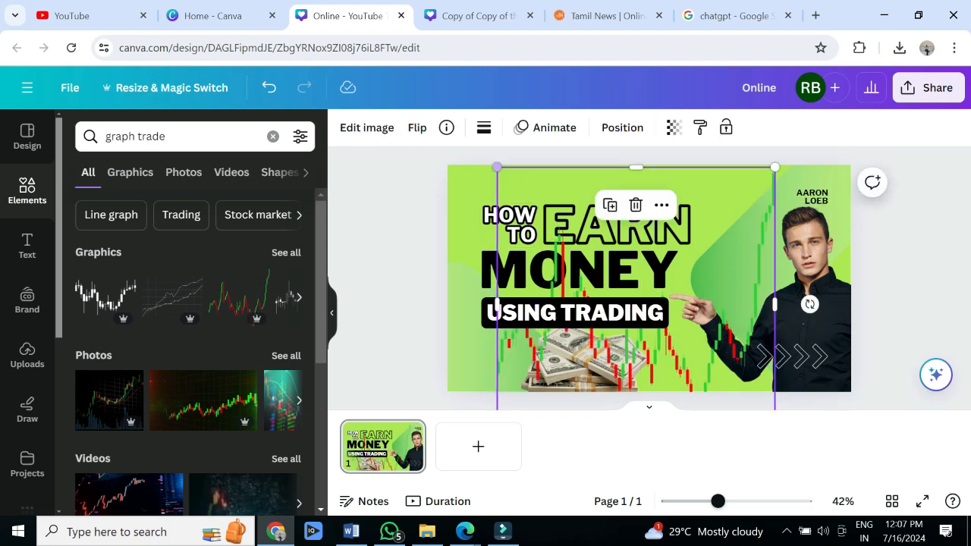
left_click_drag(496, 167, 433, 102)
left_click_drag(433, 147, 433, 147)
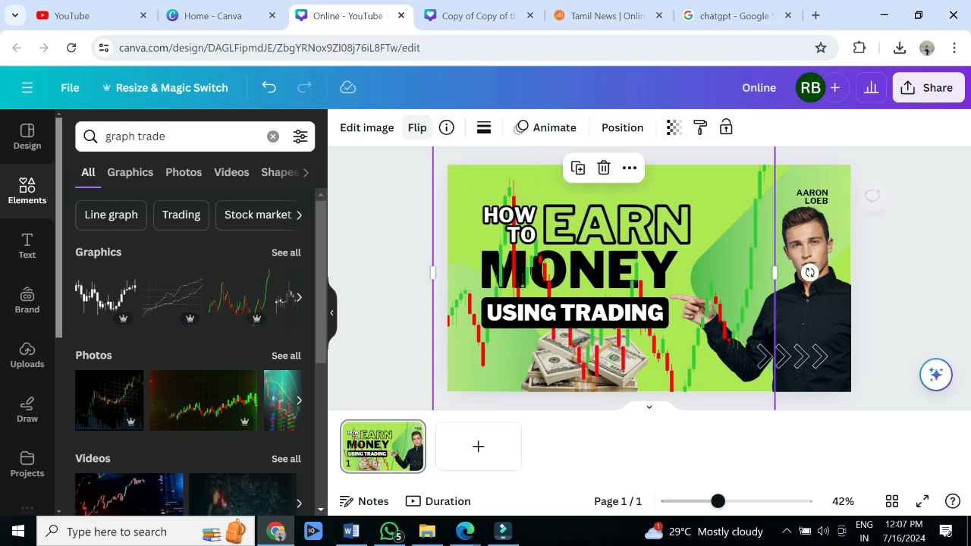
key("Escape")
left_click(603, 278)
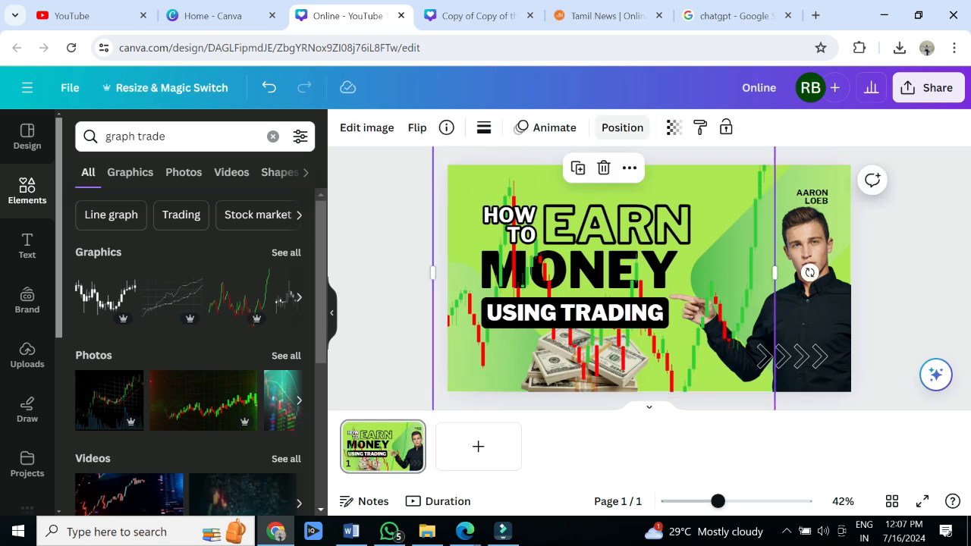
Try a solid border on the candlestick chart graphic and undo it
left_click(483, 128)
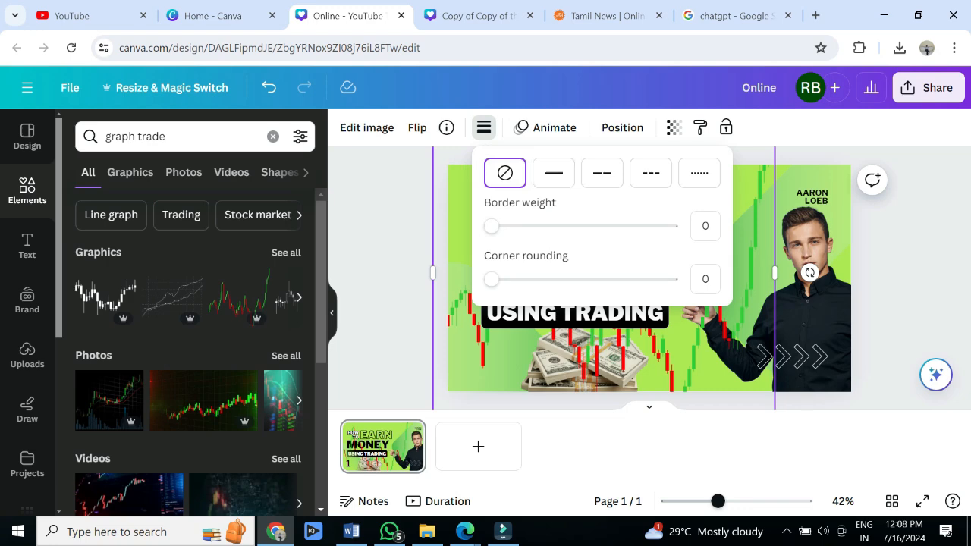
left_click(553, 173)
key("ctrl+z")
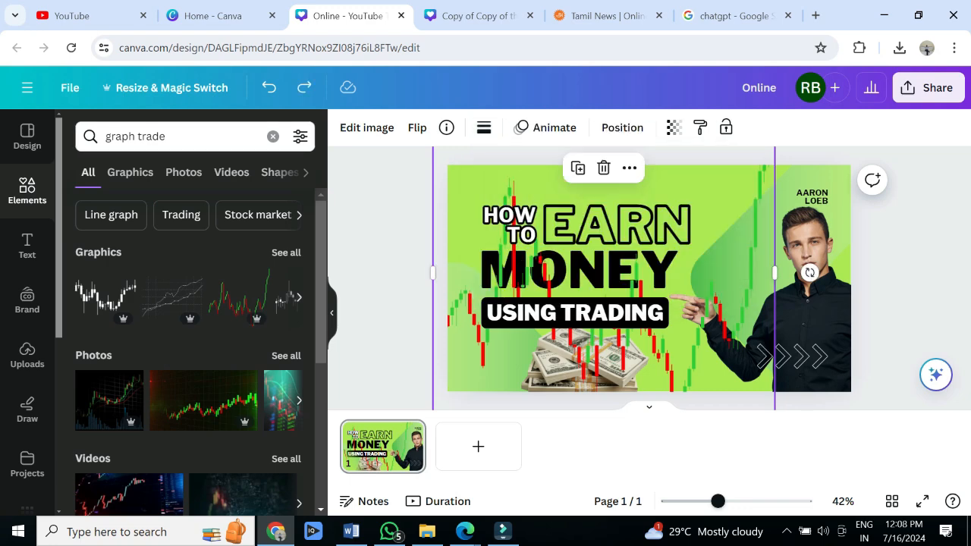
Search the elements for business white background and set the white photo with red curved edges as the page background
left_click(174, 135)
type("white")
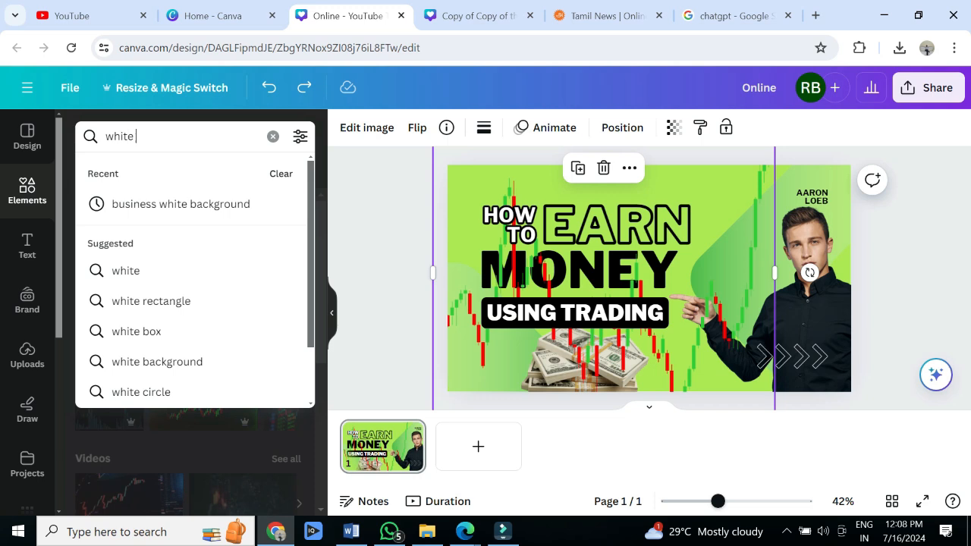
key("Down")
key("Return")
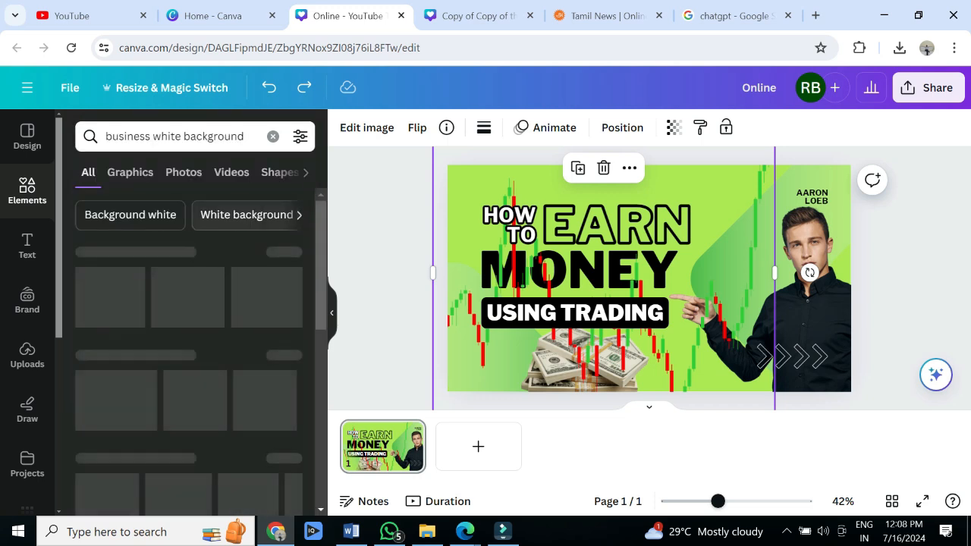
left_click_drag(152, 275, 728, 319)
right_click(728, 318)
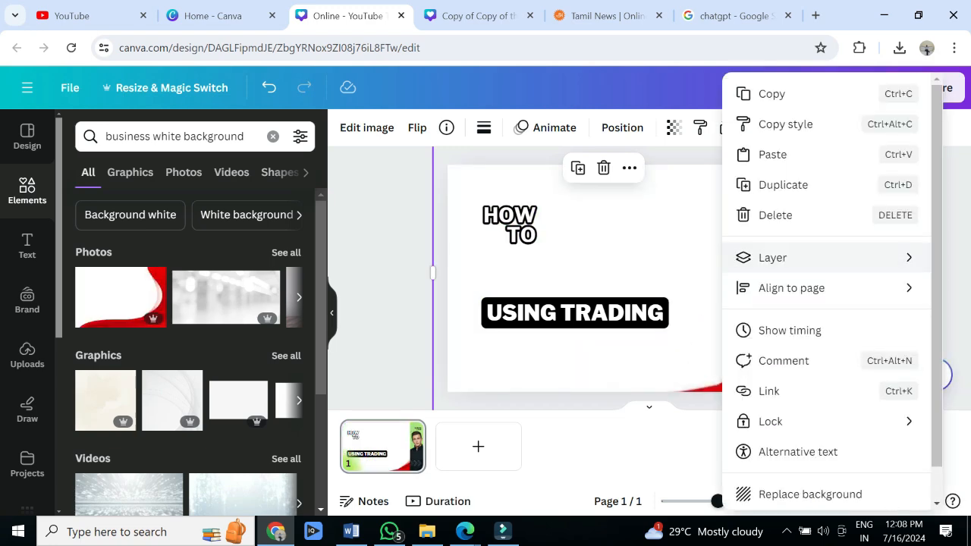
left_click(811, 494)
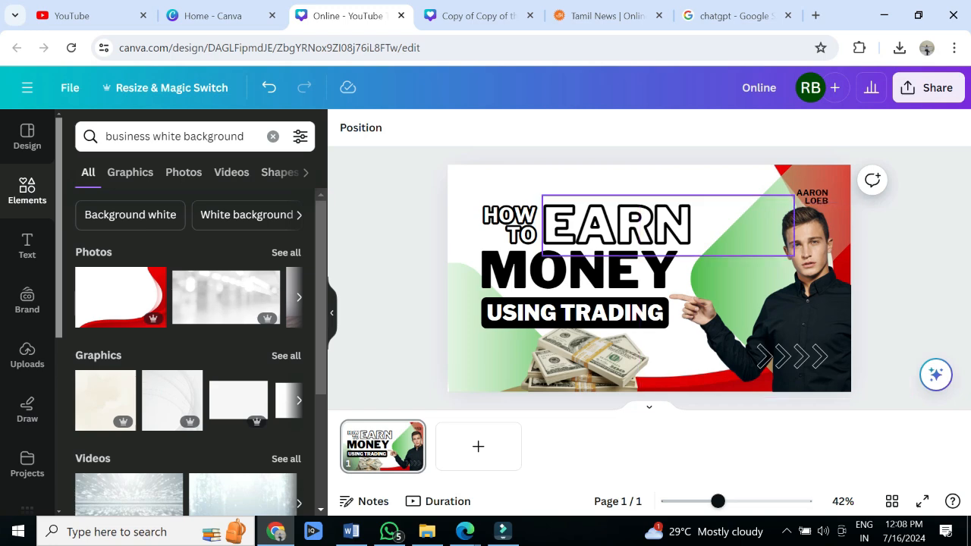
Delete the small name text above the man's head
left_click(576, 269)
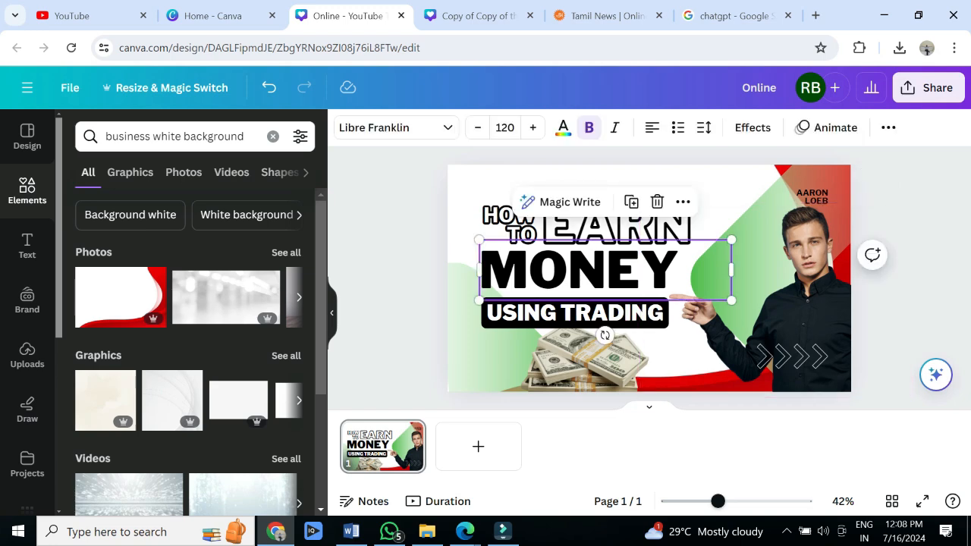
left_click(906, 292)
left_click(802, 197)
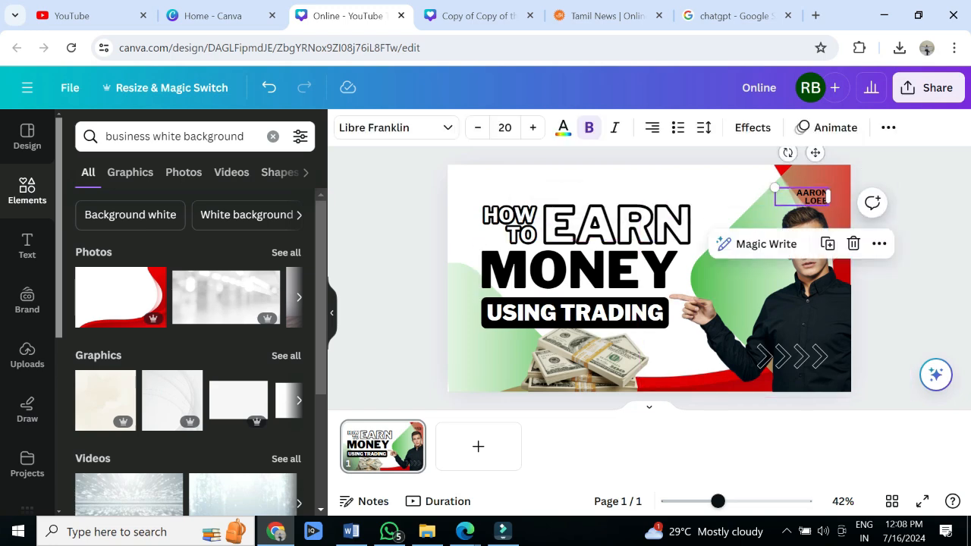
key("Delete")
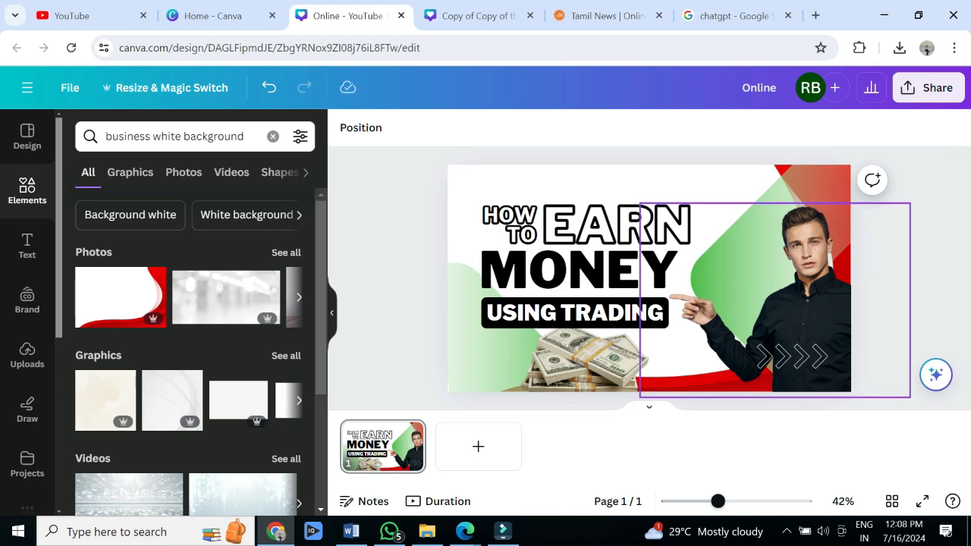
Delete the green gradient shape behind the man and reposition his photo so his finger points at the word MONEY
left_click(773, 303)
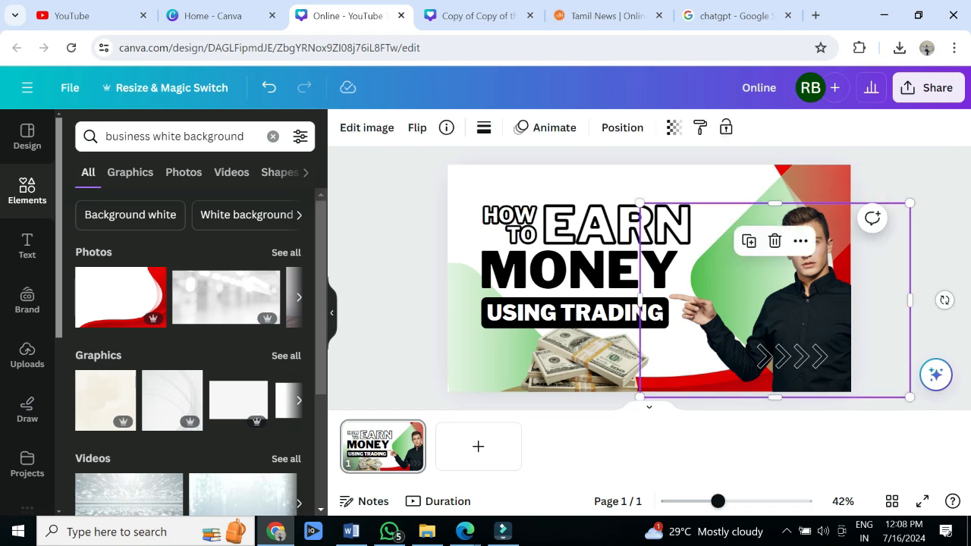
left_click_drag(793, 297, 845, 372)
left_click(762, 239)
left_click(770, 266)
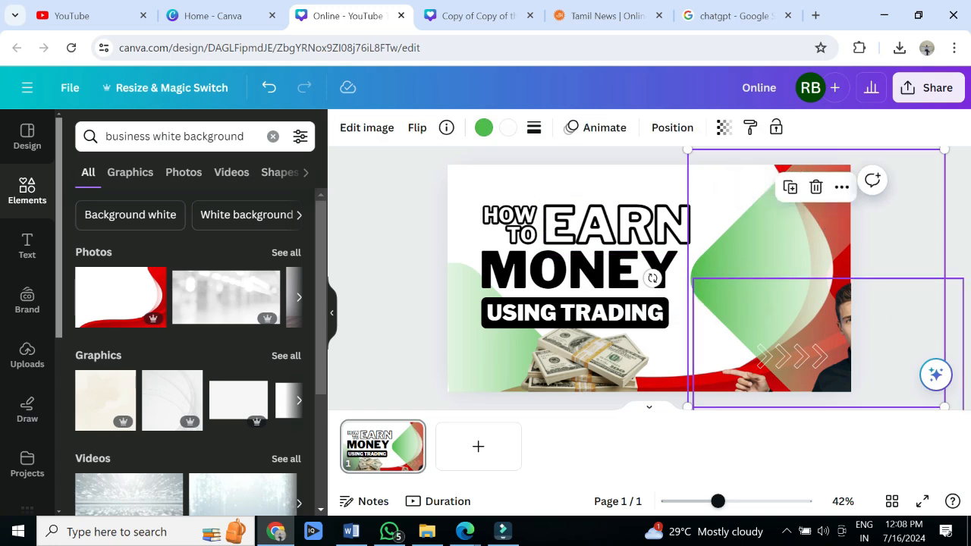
key("Delete")
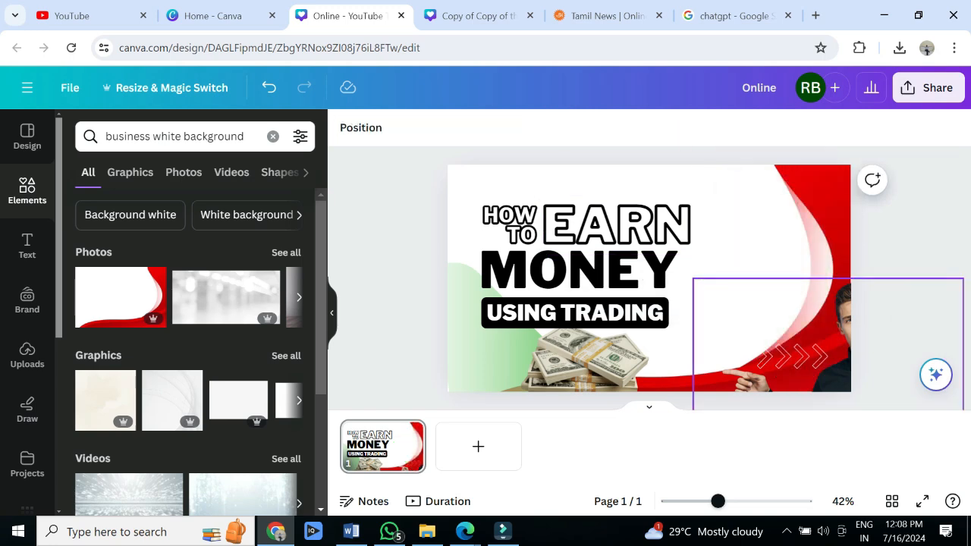
left_click_drag(834, 364, 773, 267)
key("Escape")
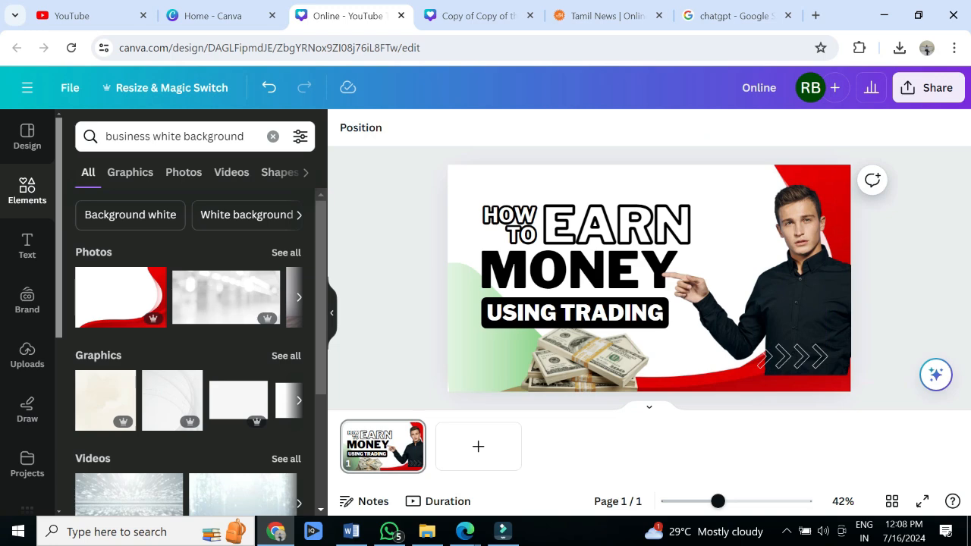
Search the elements for happy man and browse the graphics results
triple_click(175, 136)
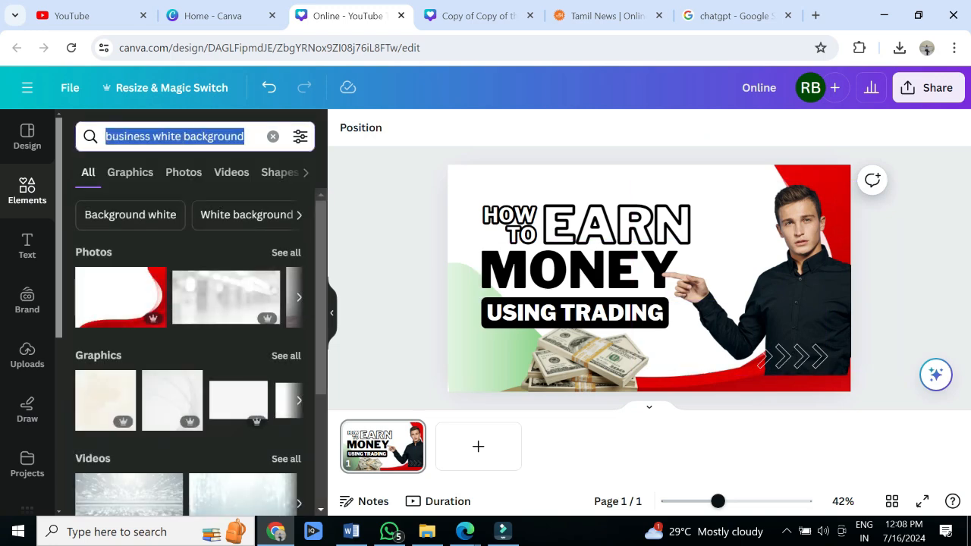
type("happ")
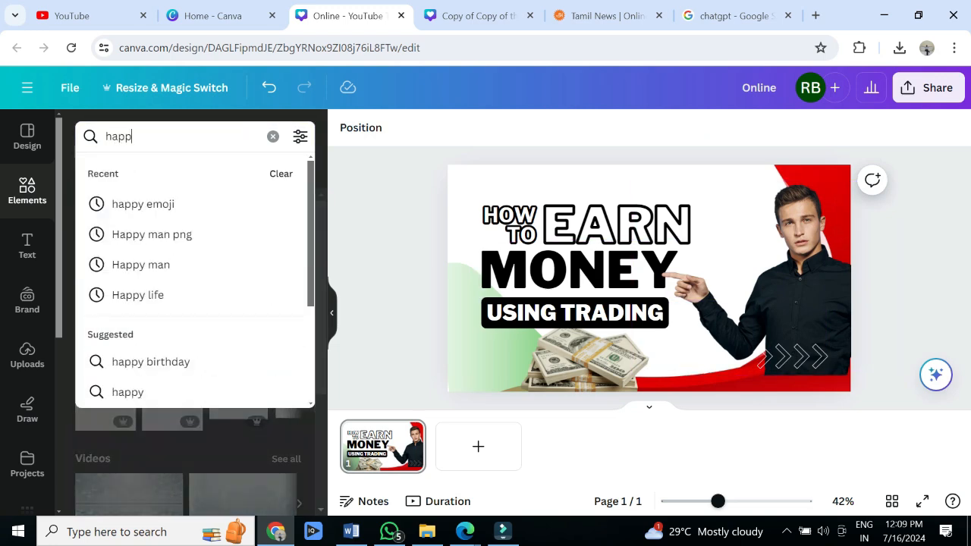
type("y man")
key("Return")
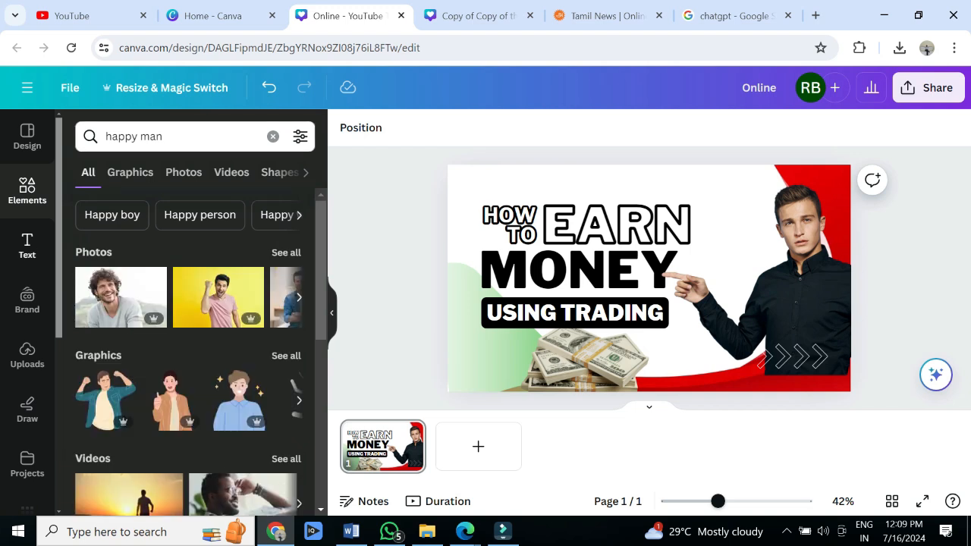
scroll(27, 243, "down", 2)
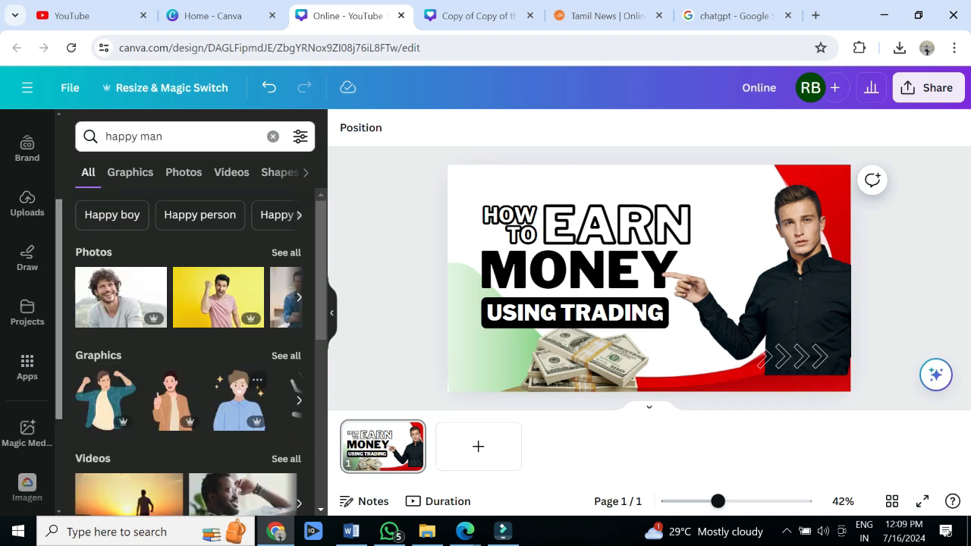
left_click(130, 172)
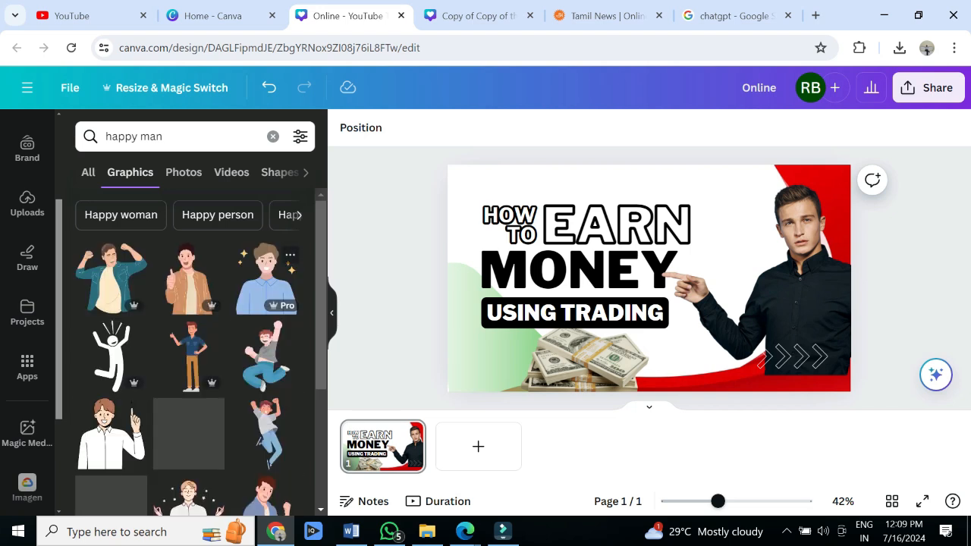
scroll(193, 311, "down", 3)
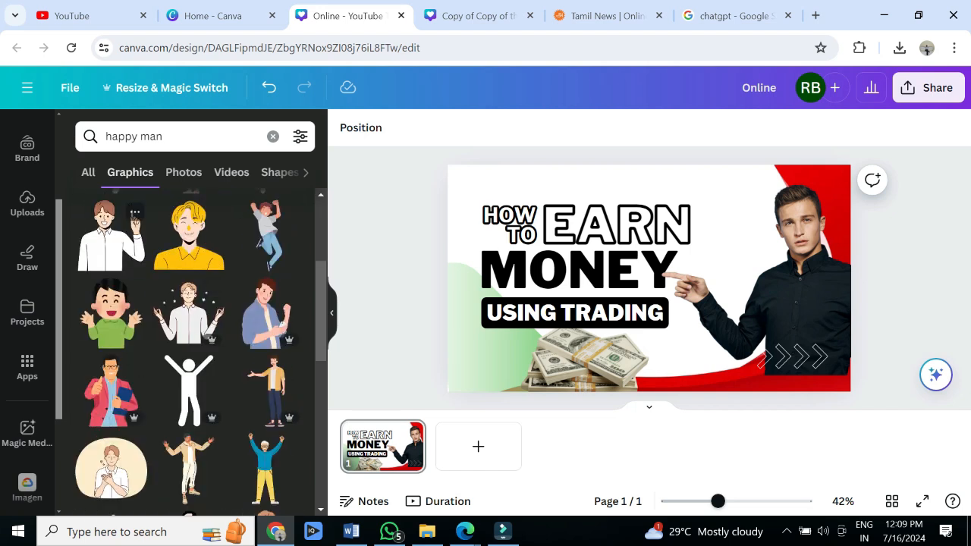
Search the elements for happy man png and replace the pointing man with the photo of the cheering man in a suit
left_click(172, 137)
type("png")
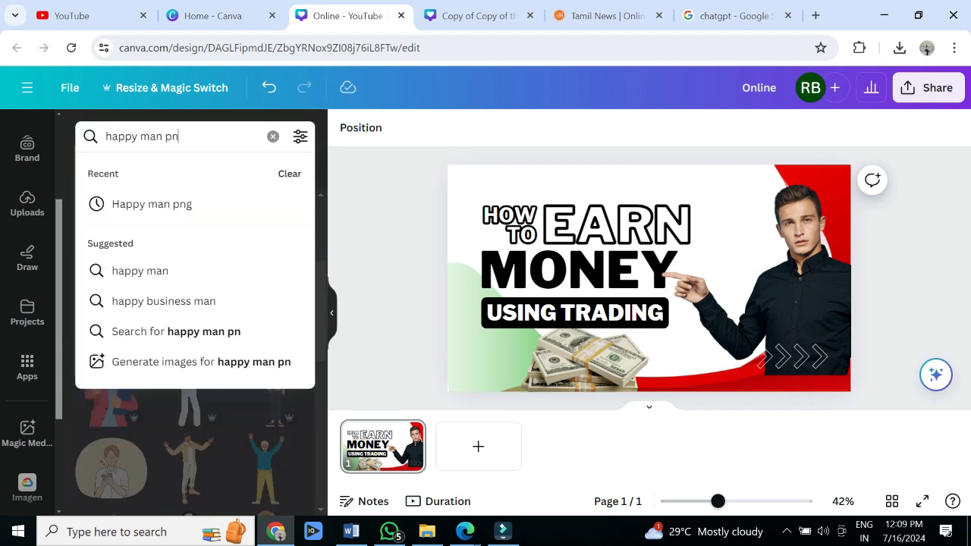
key("Return")
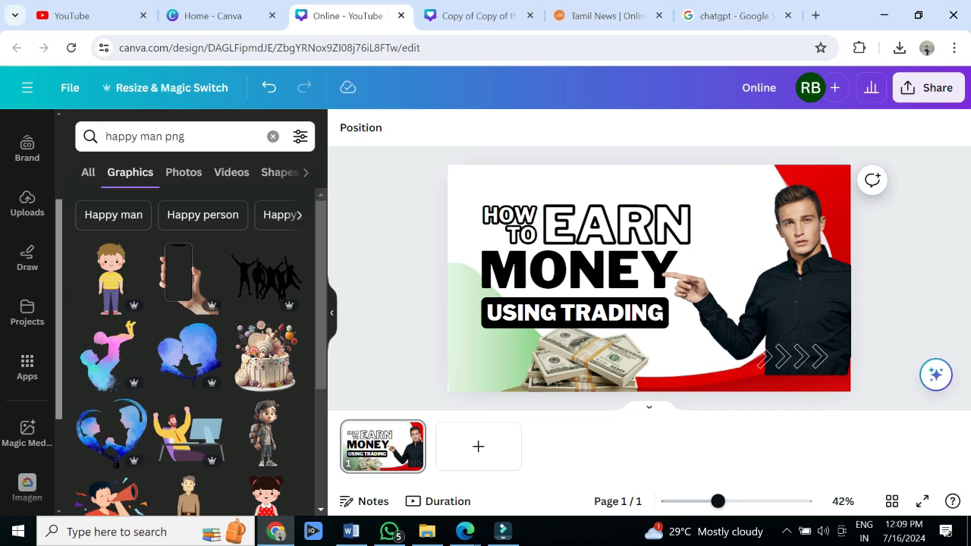
left_click(88, 172)
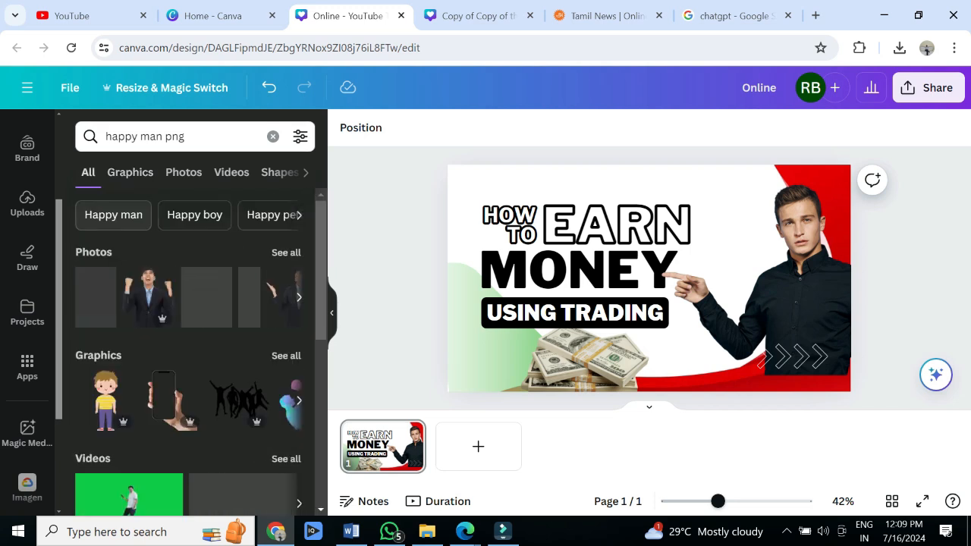
left_click_drag(152, 296, 766, 410)
double_click(766, 357)
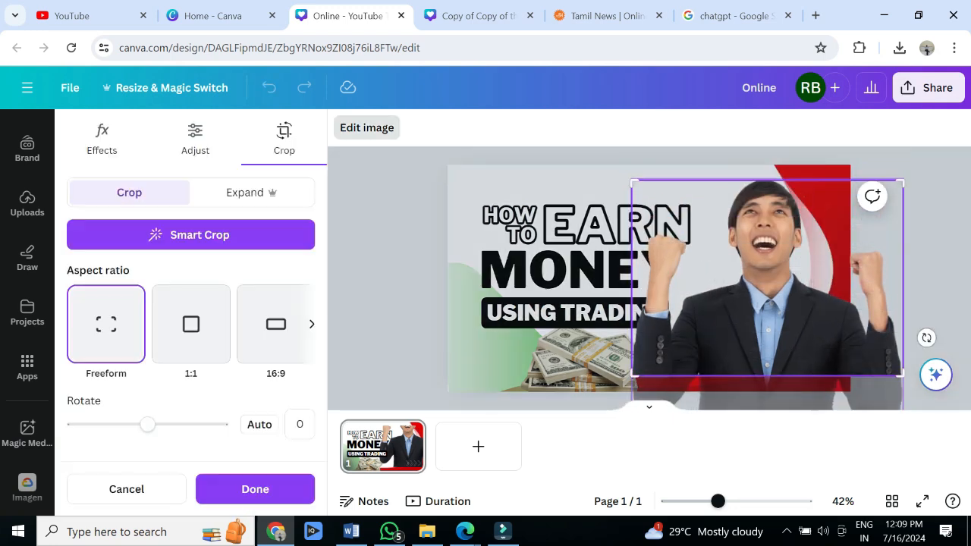
left_click(939, 315)
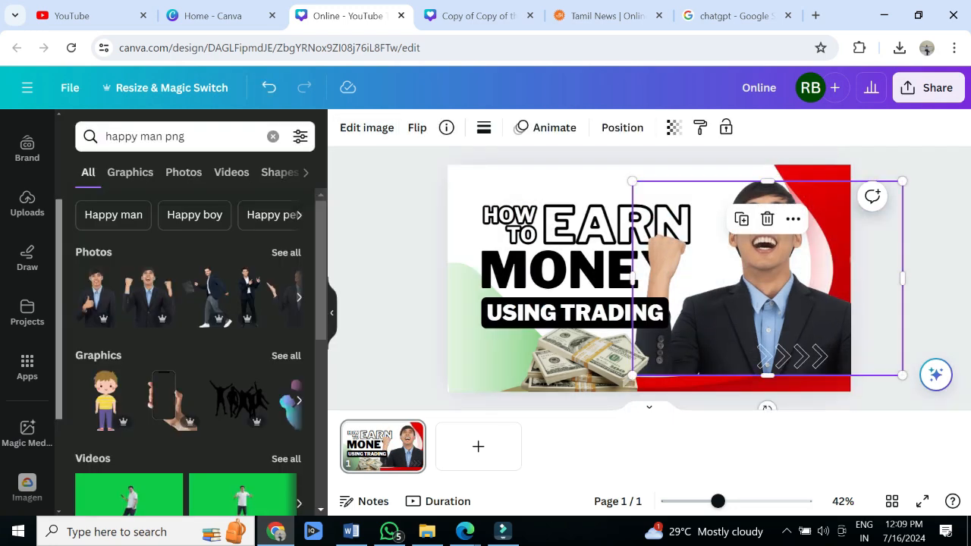
Crop and scale down the cheering man photo beside the dollar bundles, and move the headline lines upward
left_click(401, 229)
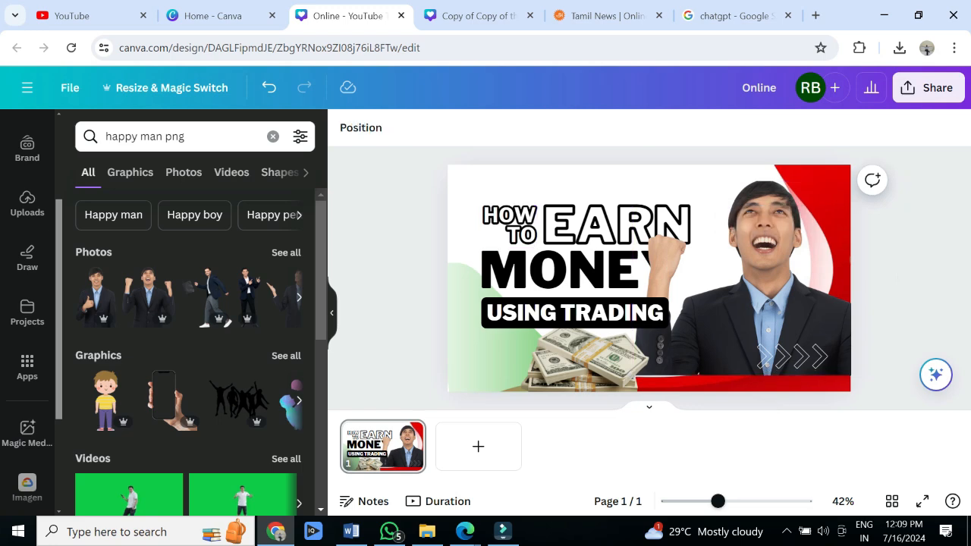
left_click(767, 288)
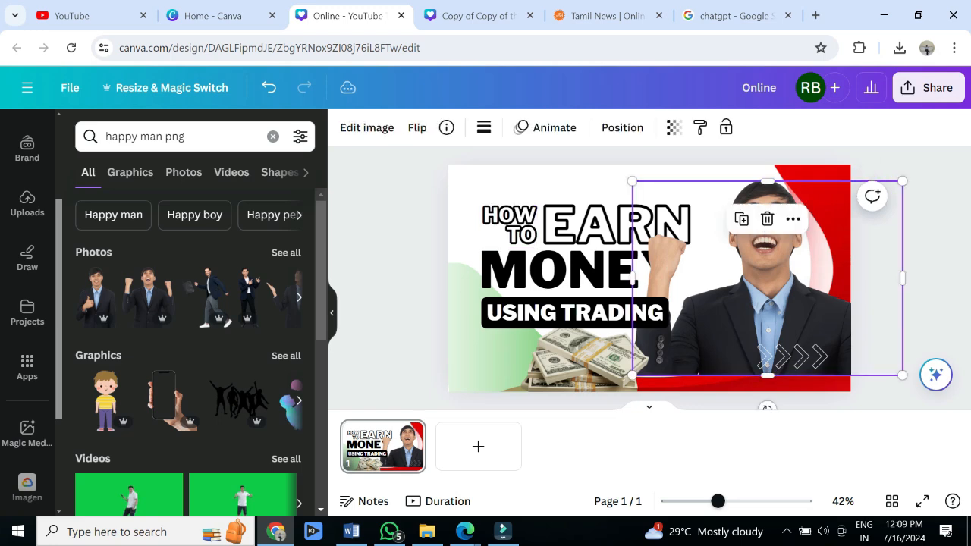
double_click(767, 289)
left_click_drag(902, 375, 853, 332)
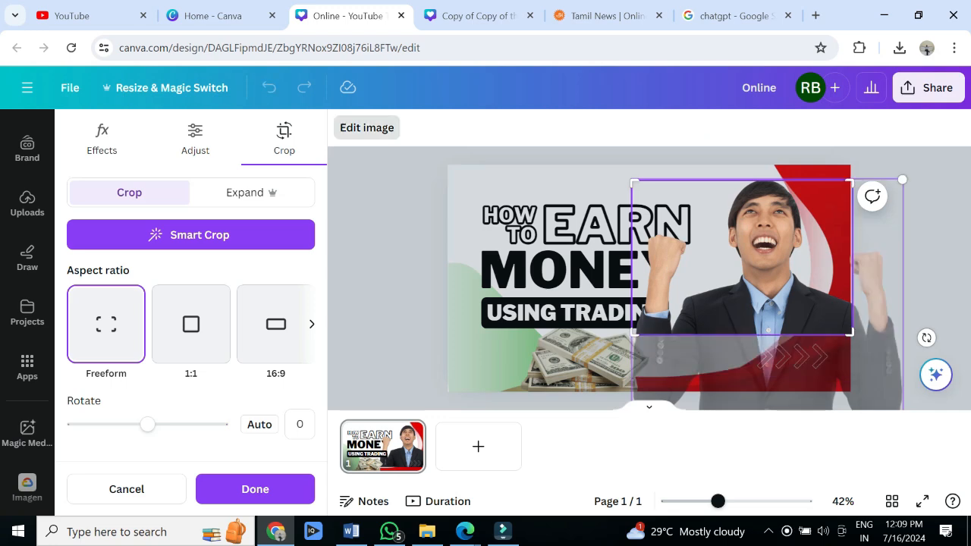
key("Return")
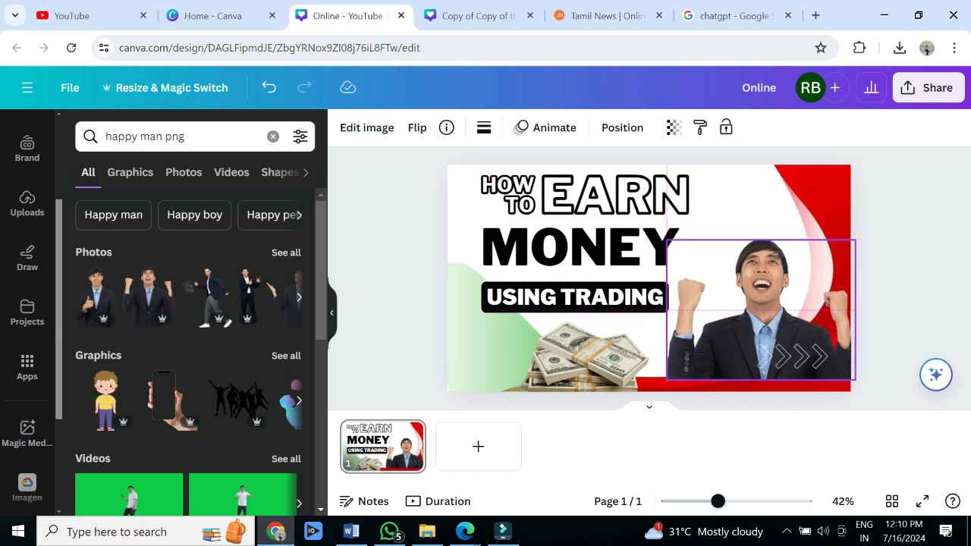
key("Escape")
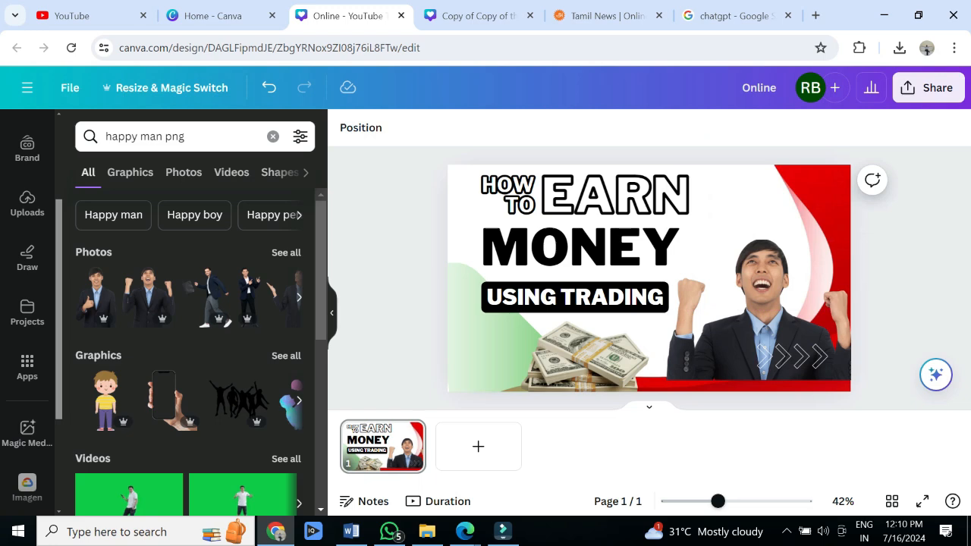
Search the elements for trade graph and add the red-and-green candlestick graphic to the thumbnail
double_click(138, 136)
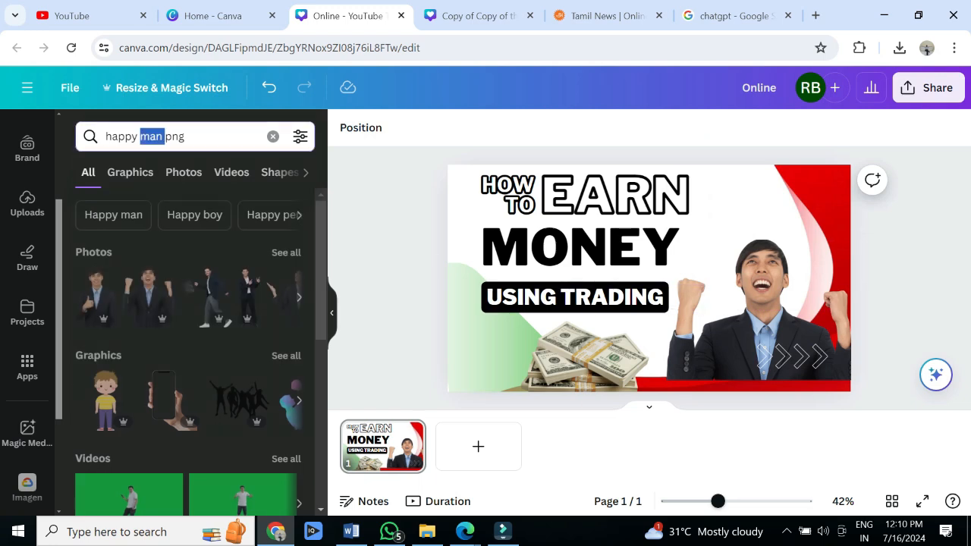
key("ctrl+a")
type("trade ")
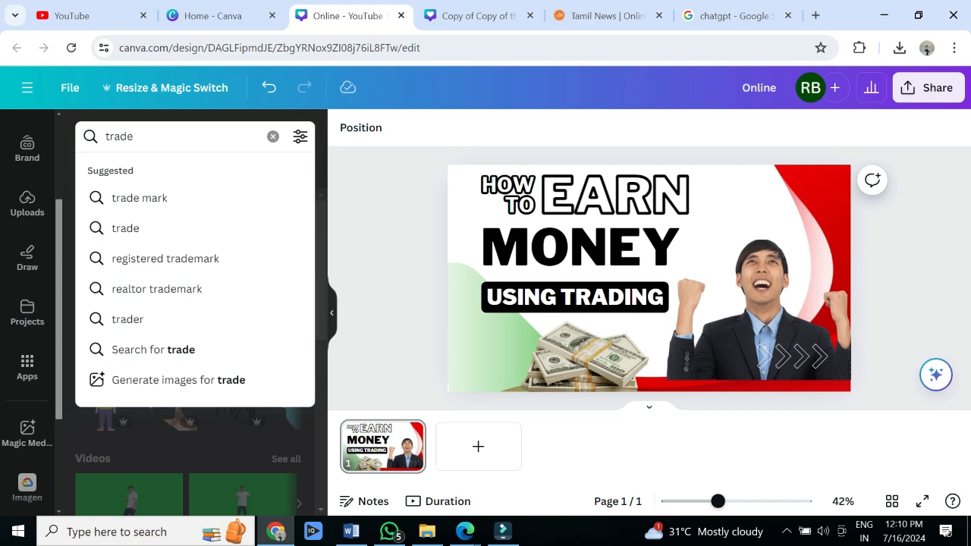
type("graph")
key("Return")
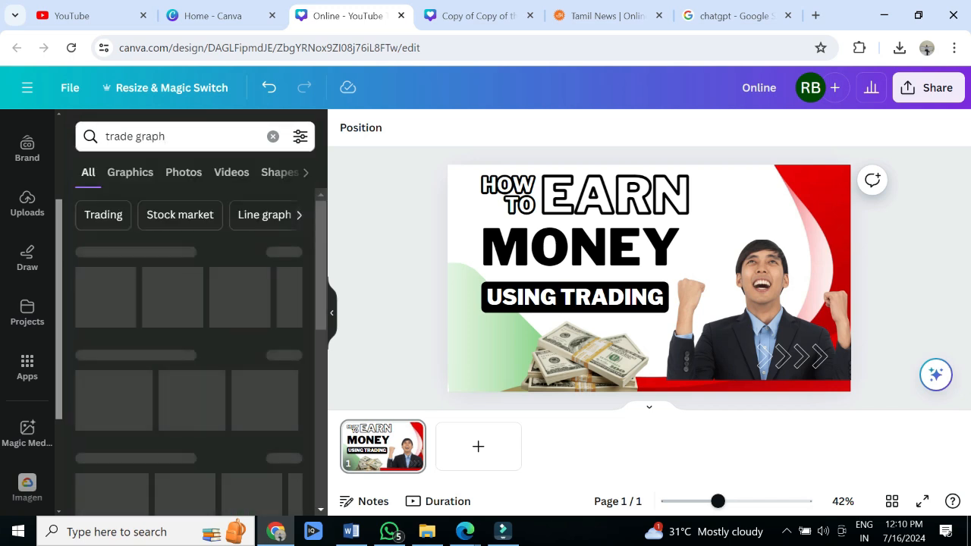
left_click_drag(240, 299, 621, 278)
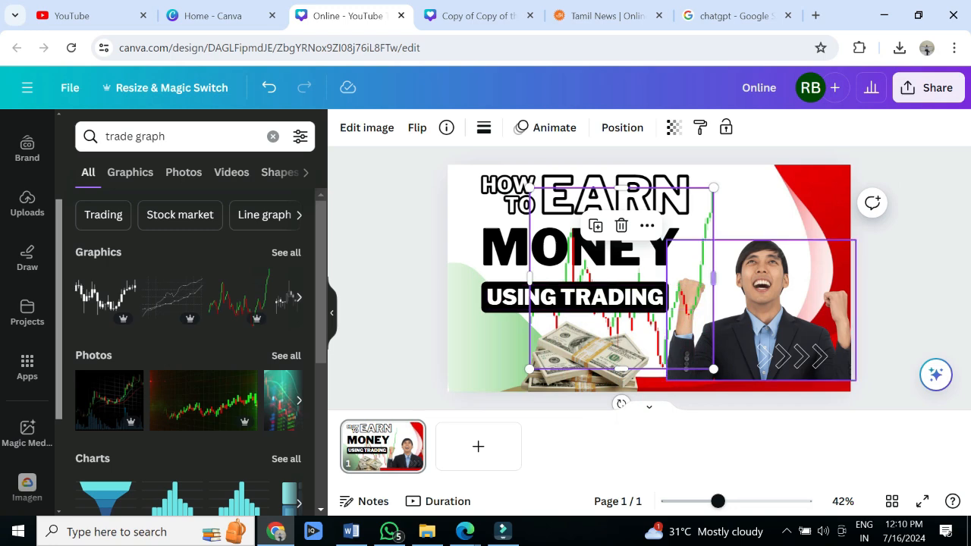
Enlarge the candlestick graphic to span from the thumbnail's left edge to the cheering man
left_click_drag(713, 188, 781, 119)
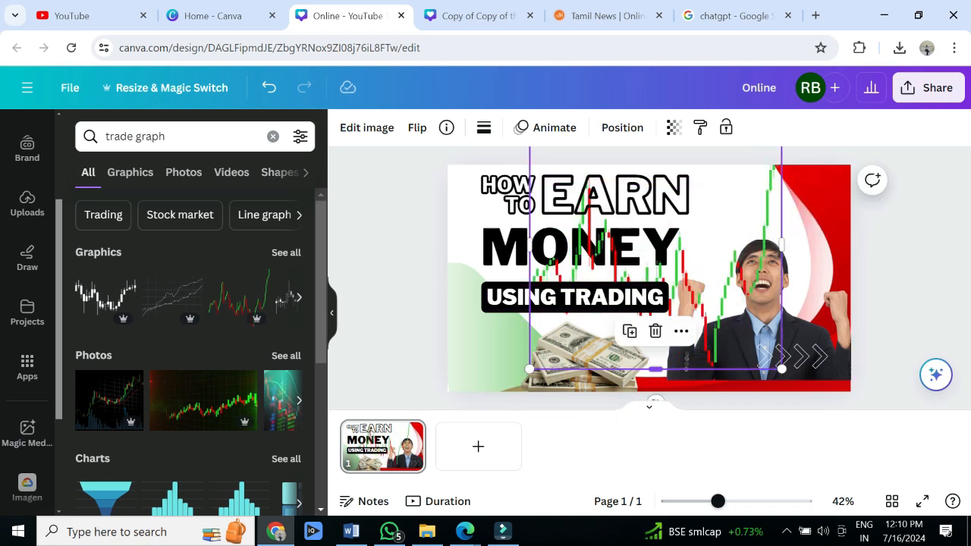
left_click_drag(529, 369, 454, 433)
left_click(897, 296)
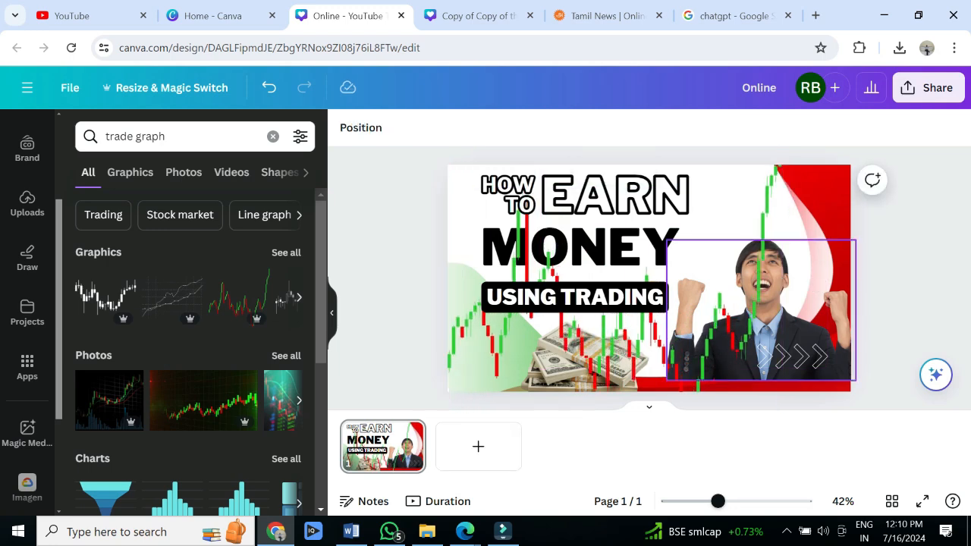
Move the cheering man up and toward the right edge, and extend his photo's crop down past the thumbnail's bottom edge
left_click_drag(761, 309, 781, 286)
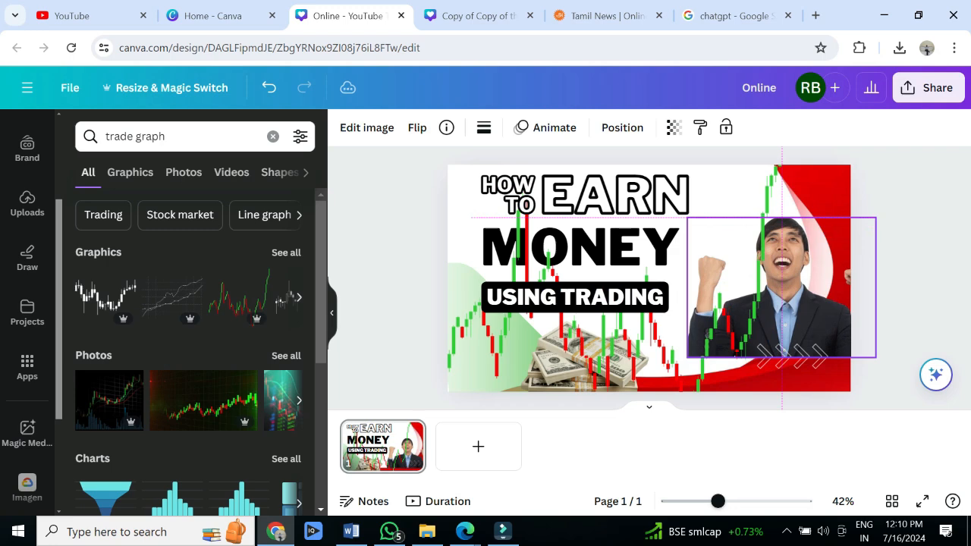
left_click_drag(781, 357, 782, 397)
key("Escape")
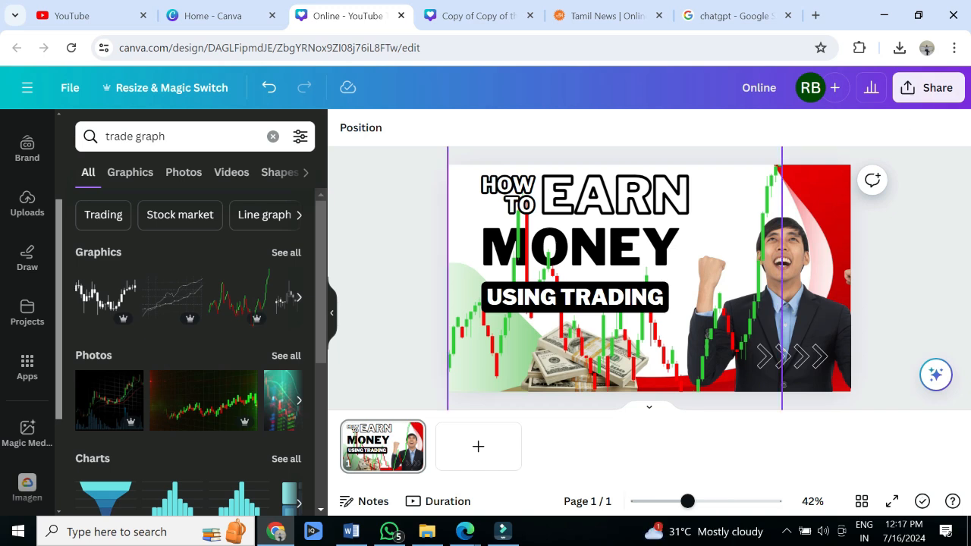
Crop the candlestick graphic's right side back to expose the dollar bundles, and move the bundles, scaled down, above the man's head
left_click(624, 333)
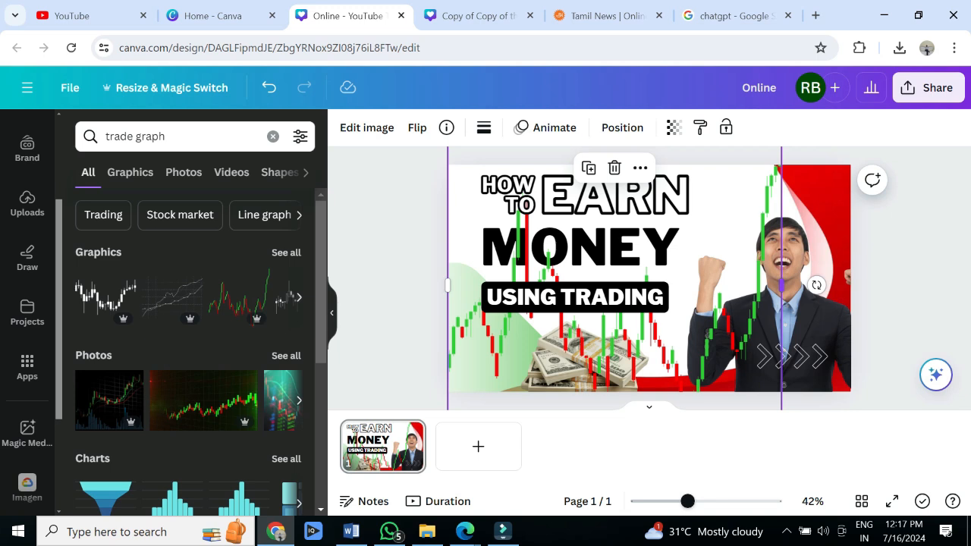
left_click_drag(781, 285, 573, 284)
left_click(588, 356)
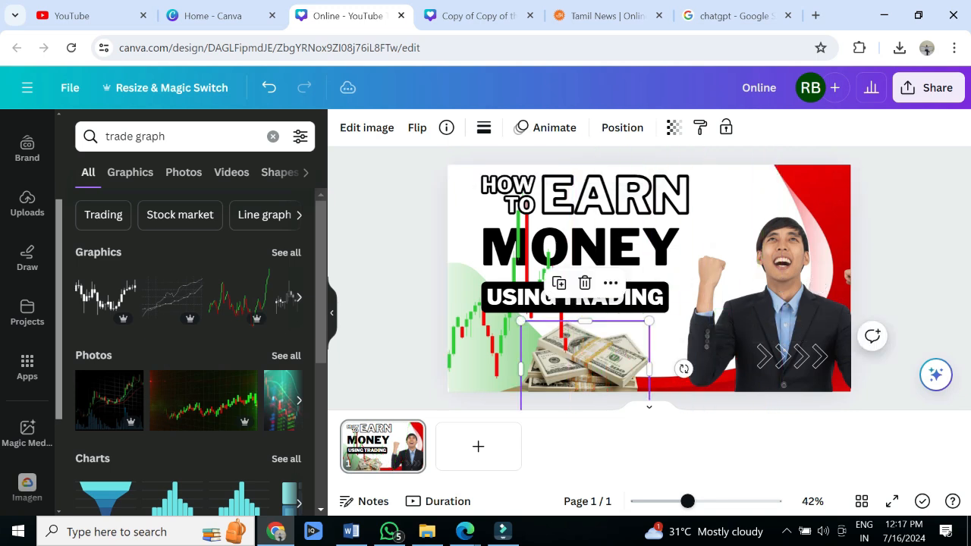
left_click_drag(588, 356, 732, 213)
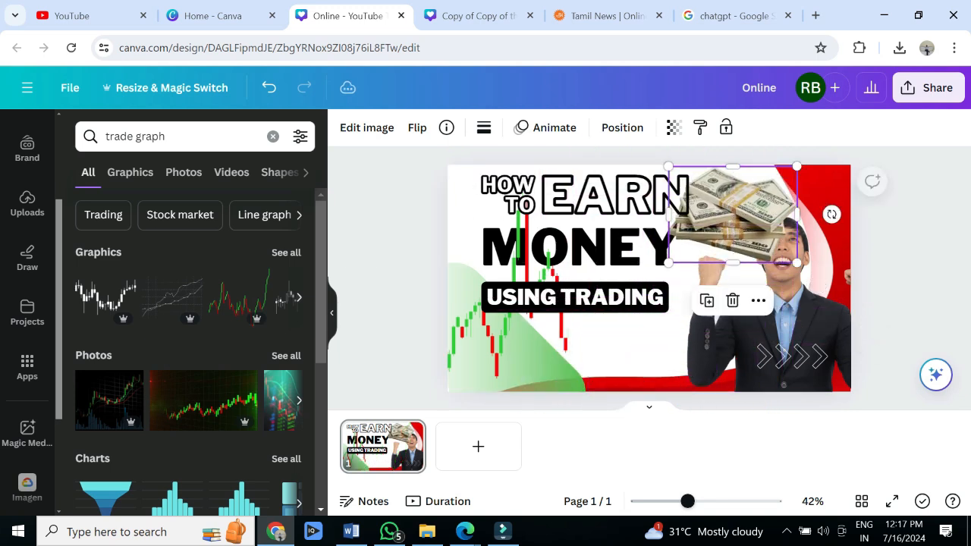
left_click_drag(796, 263, 817, 189)
left_click(895, 241)
Extend the candlestick graphic's right side again so its rising line reaches the dollar bundles
left_click(508, 338)
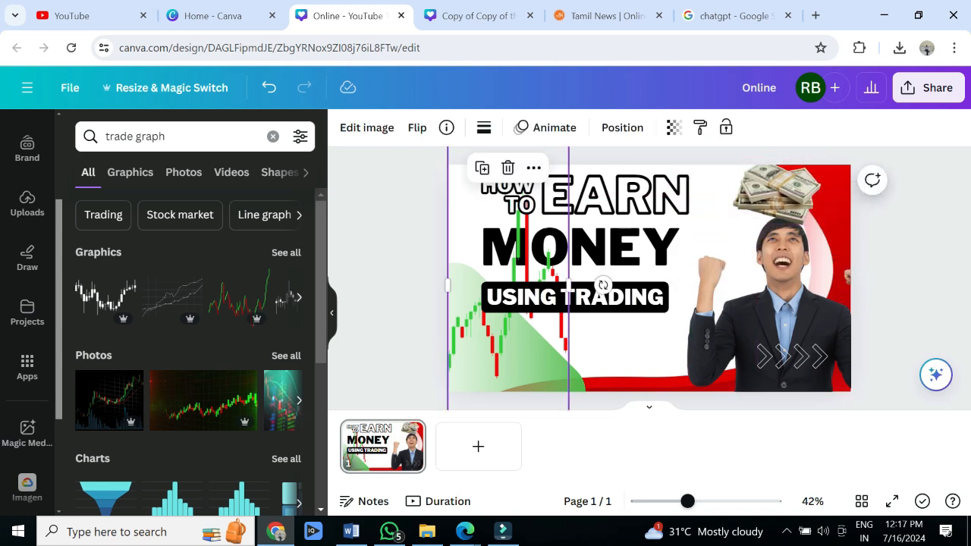
left_click_drag(568, 285, 793, 285)
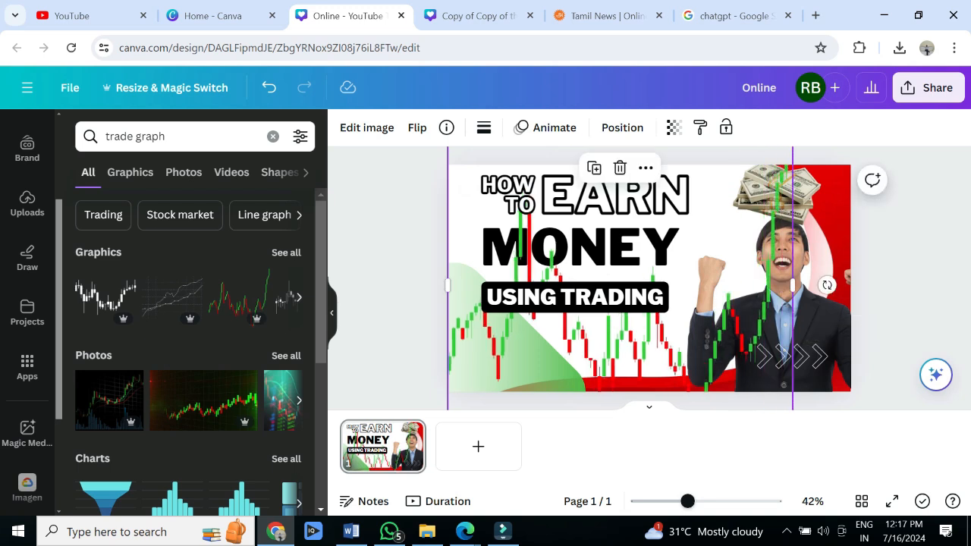
left_click(901, 290)
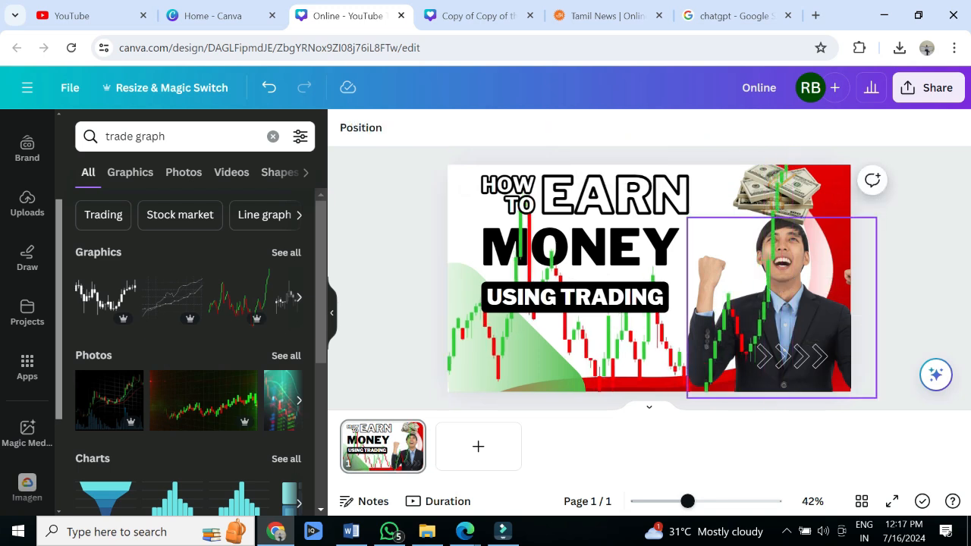
Try cropping the candlestick graphic's right side back to the man's face, and undo the change
left_click(788, 285)
left_click_drag(792, 285, 756, 286)
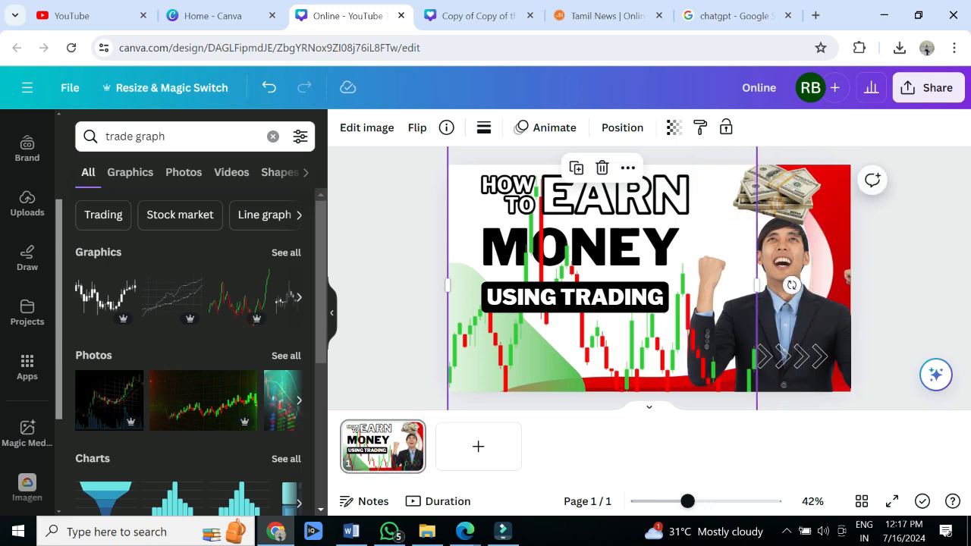
key("ctrl+z")
key("ctrl+z")
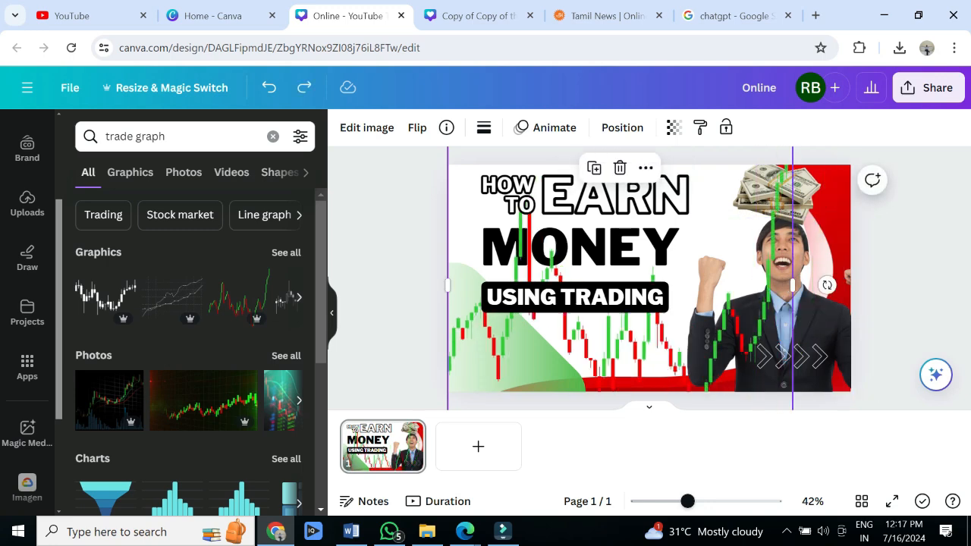
Shift the candlestick graphic left off the man's face and place the dollar bundles over the peak of its rising line
left_click(810, 256)
left_click_drag(804, 206, 835, 212)
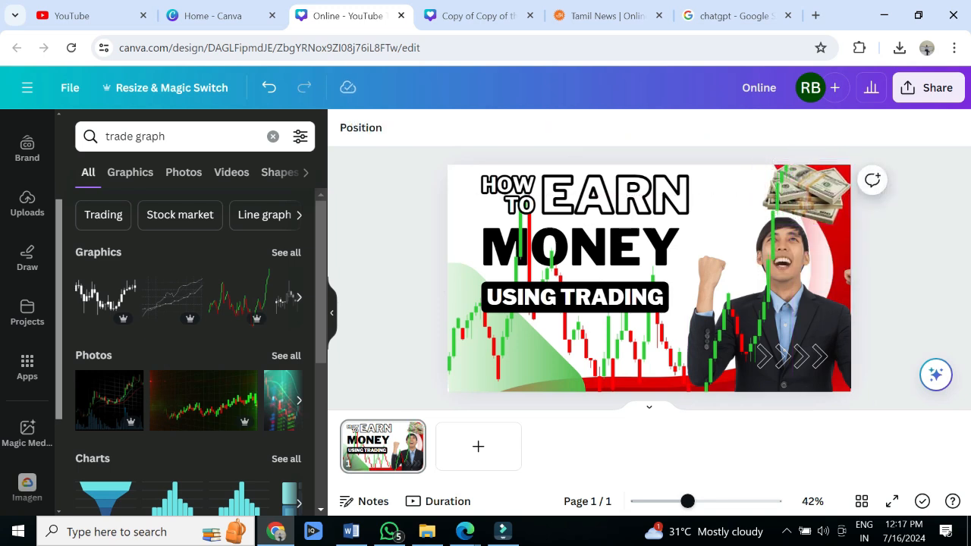
left_click(626, 341)
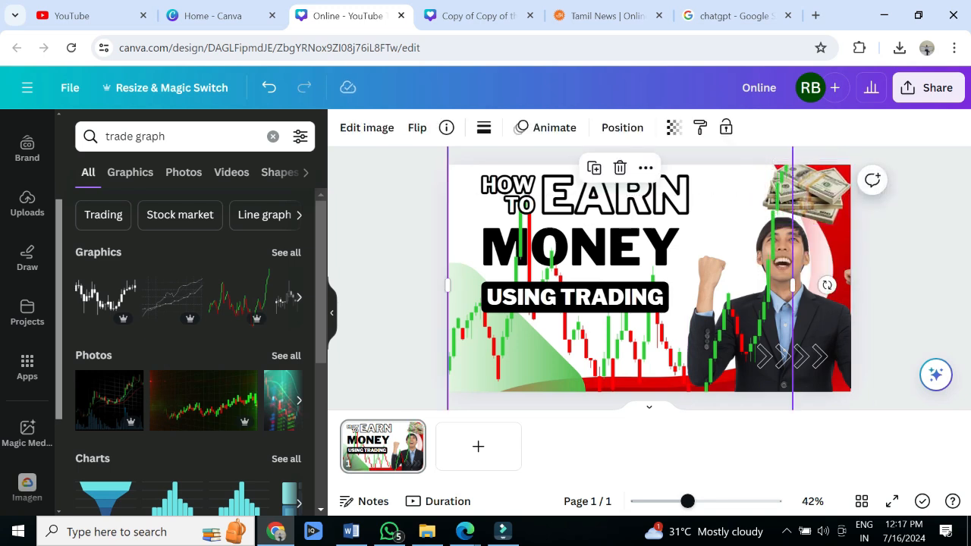
left_click_drag(626, 342, 596, 341)
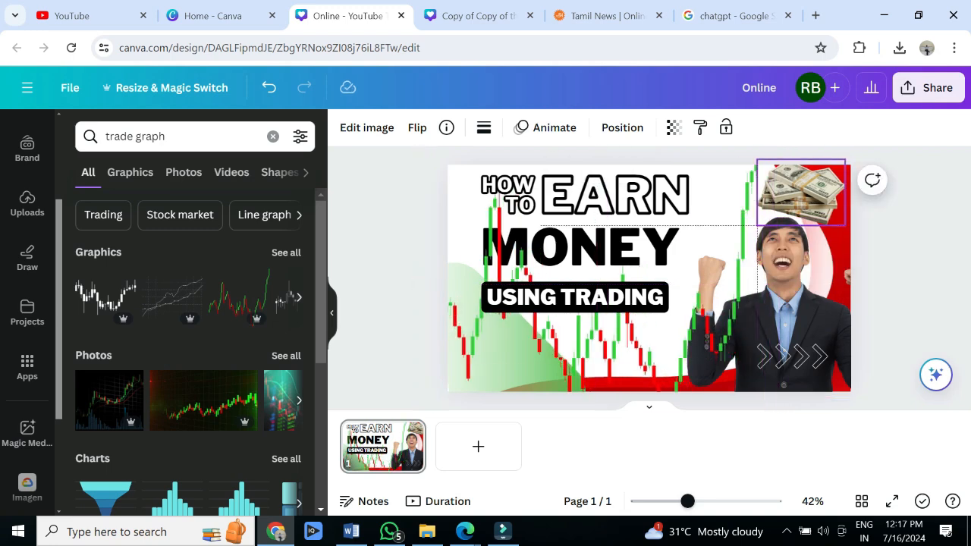
left_click_drag(806, 194, 760, 187)
left_click(902, 266)
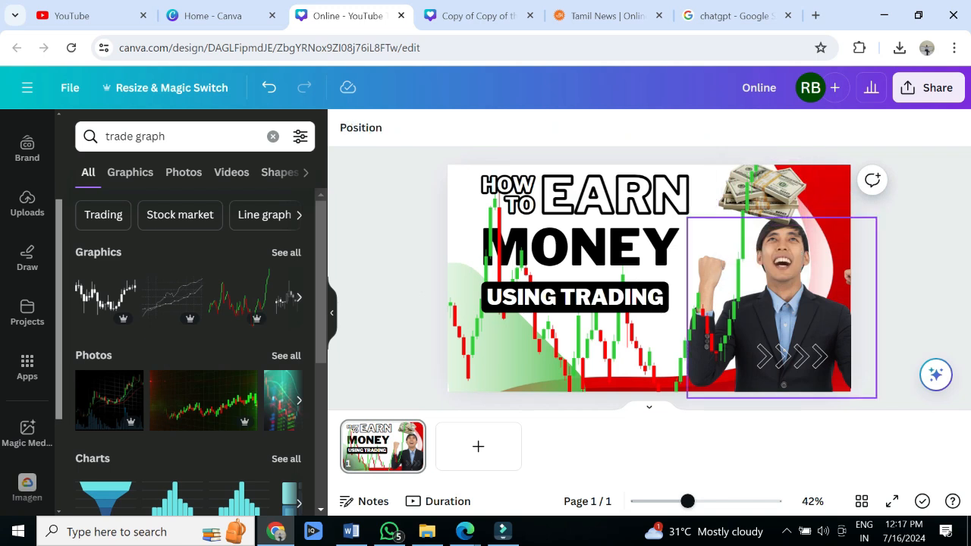
Try shifting the dollar bundles above the man's head, and undo the change
left_click(766, 190)
left_click_drag(807, 193, 785, 189)
key("ctrl+z")
key("ctrl+z")
key("ctrl+z")
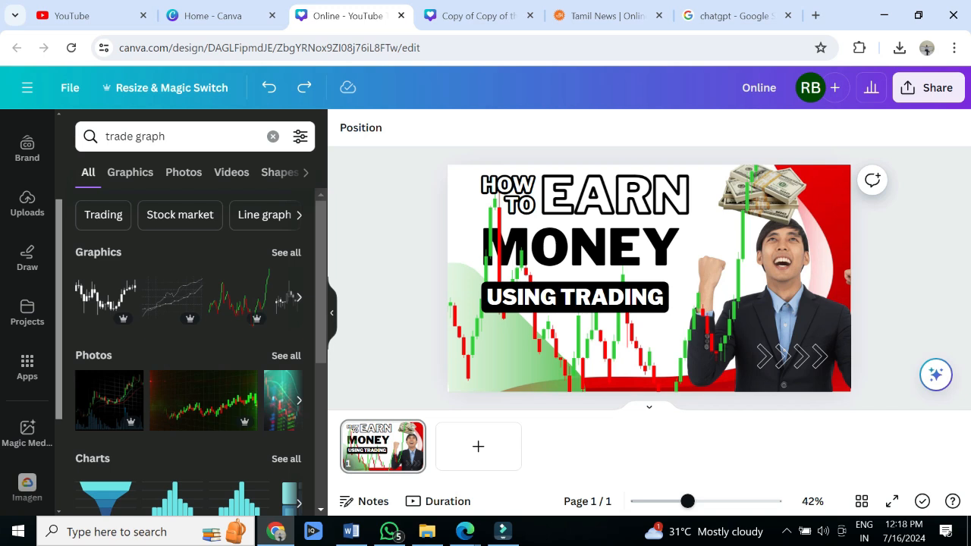
left_click(576, 334)
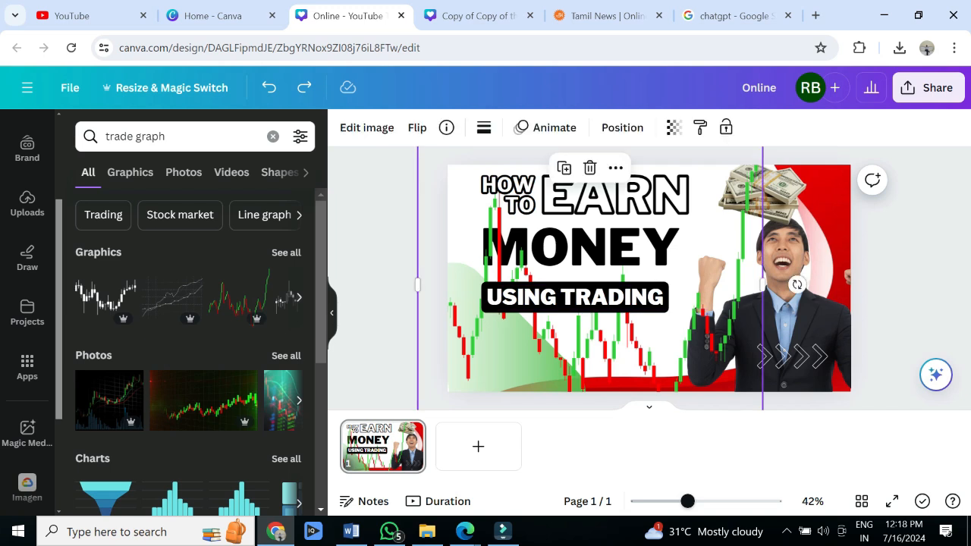
left_click_drag(165, 137, 120, 137)
Duplicate the USING TRADING text line and place the copy below the original
right_click(576, 297)
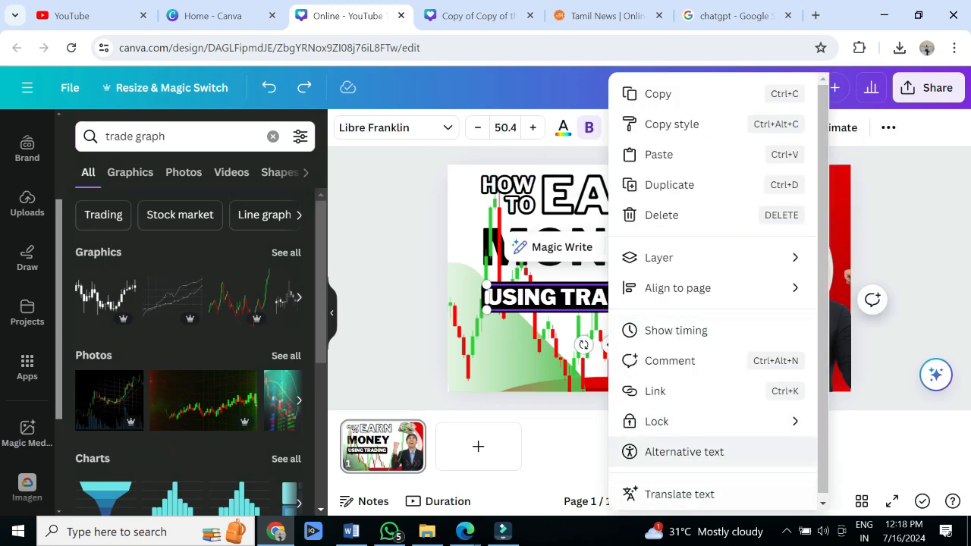
left_click(669, 184)
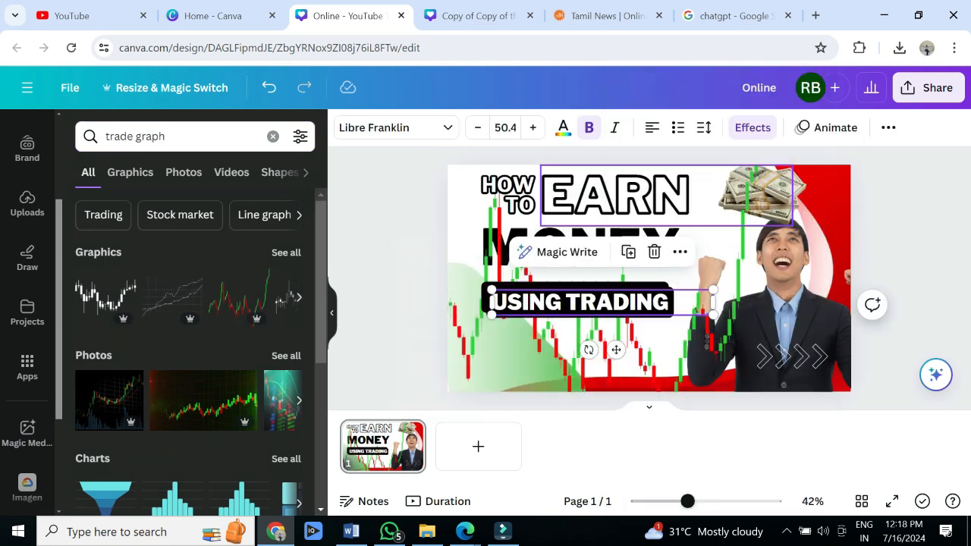
left_click_drag(584, 323, 584, 362)
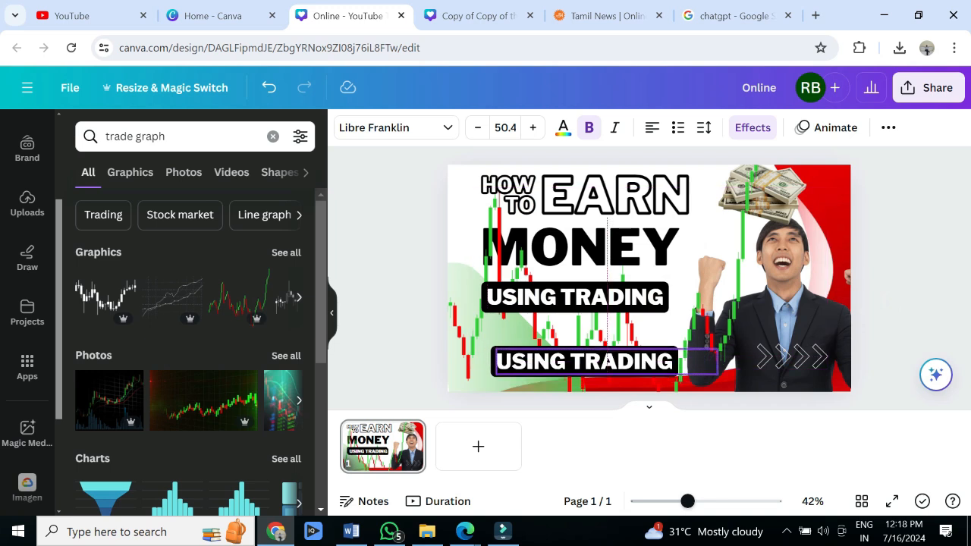
Replace the duplicated line's text with IN 3 EASY STEPS and move it to the thumbnail's lower edge, under the headline
double_click(584, 362)
type("IN")
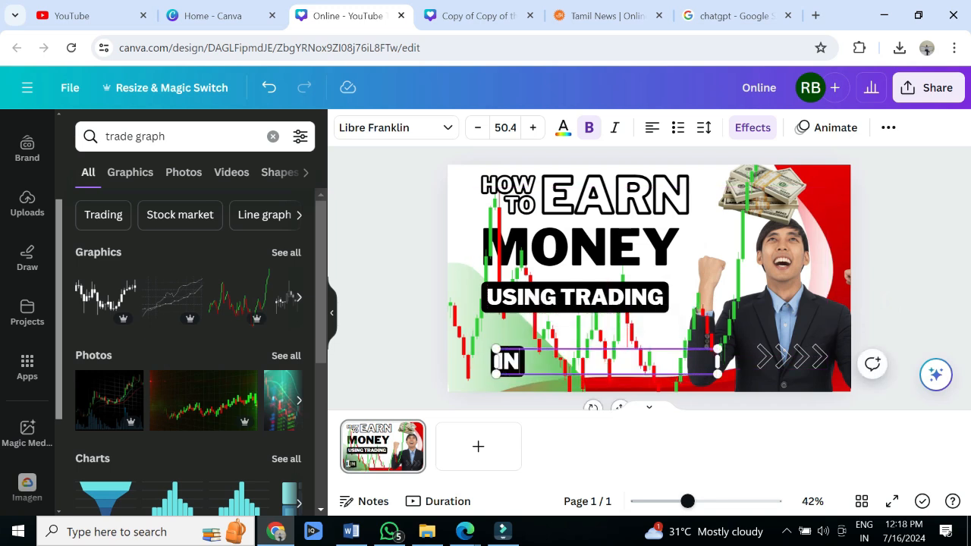
type(" 3 E")
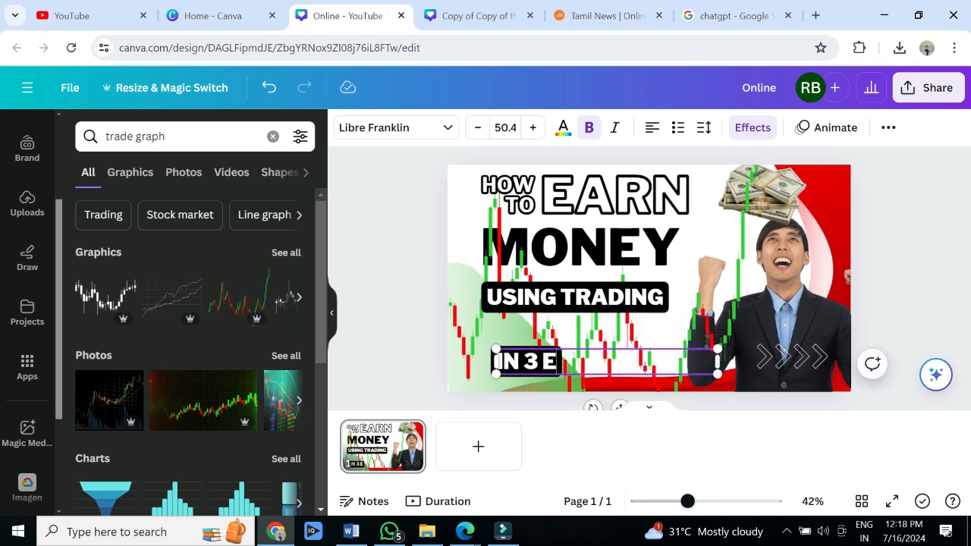
type("ASY STEPS")
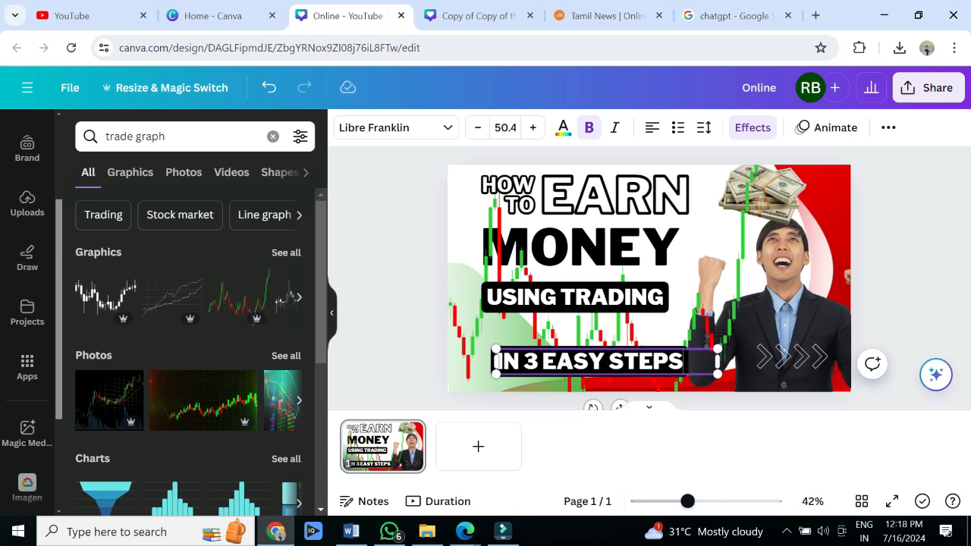
left_click(895, 322)
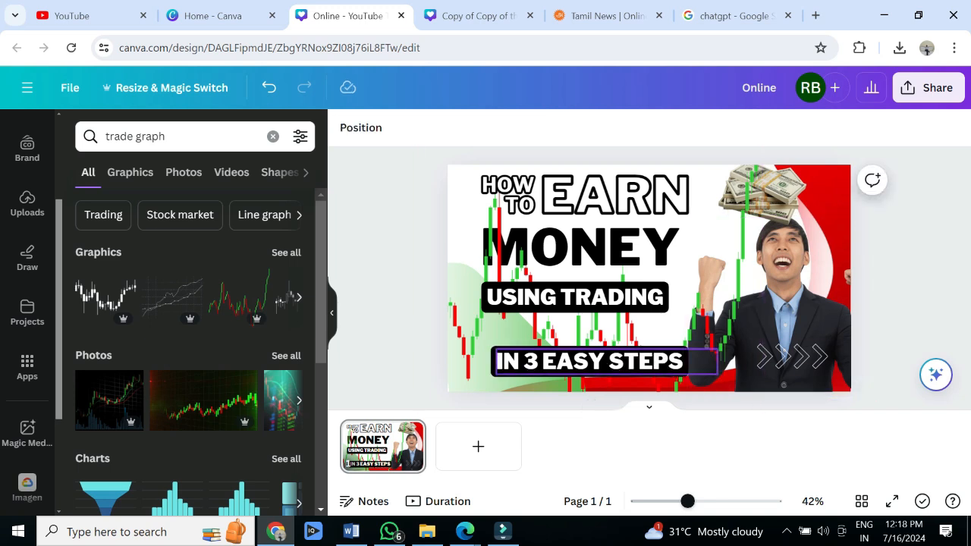
mouse_move(622, 362)
left_mouse_down()
mouse_move(607, 356)
mouse_move(605, 369)
left_mouse_up()
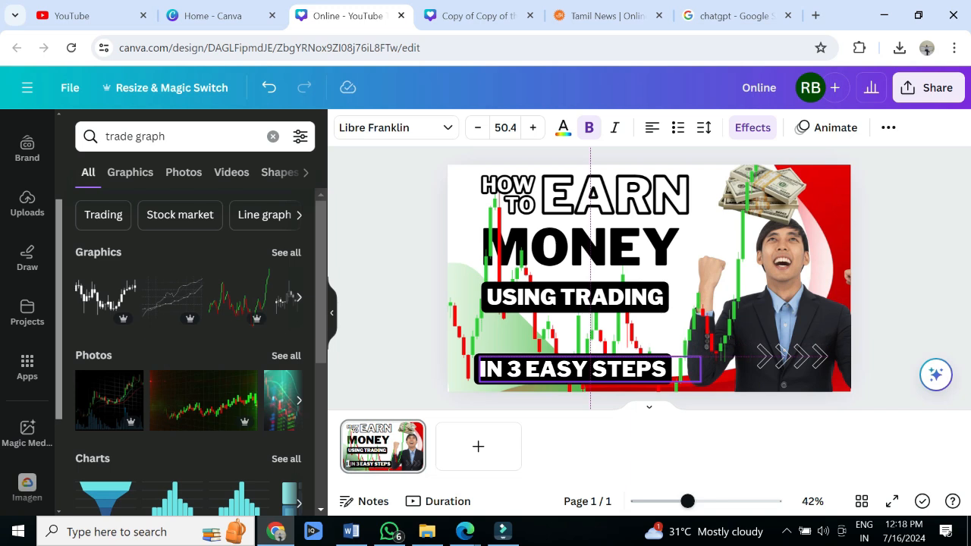
Delete the row of outlined chevron arrows over the man's suit
left_click(792, 357)
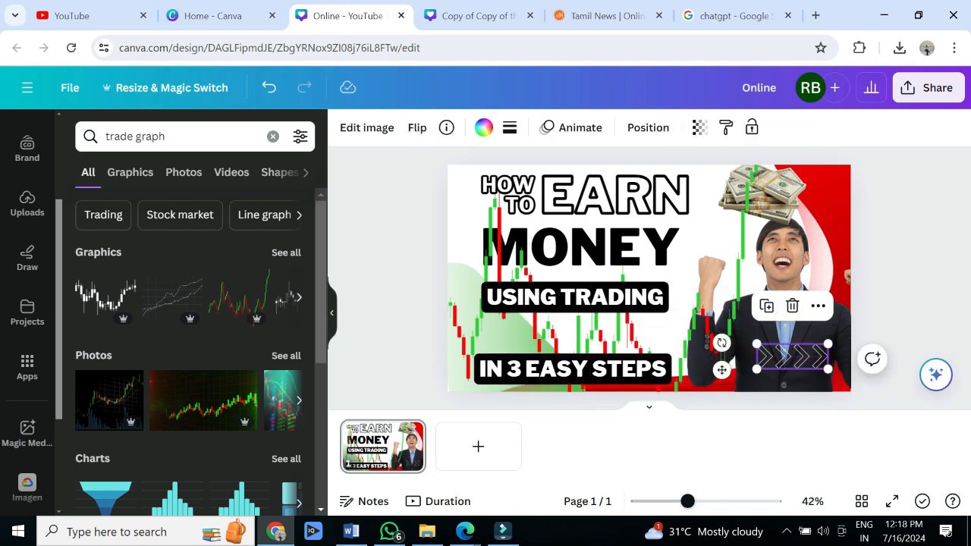
key("Delete")
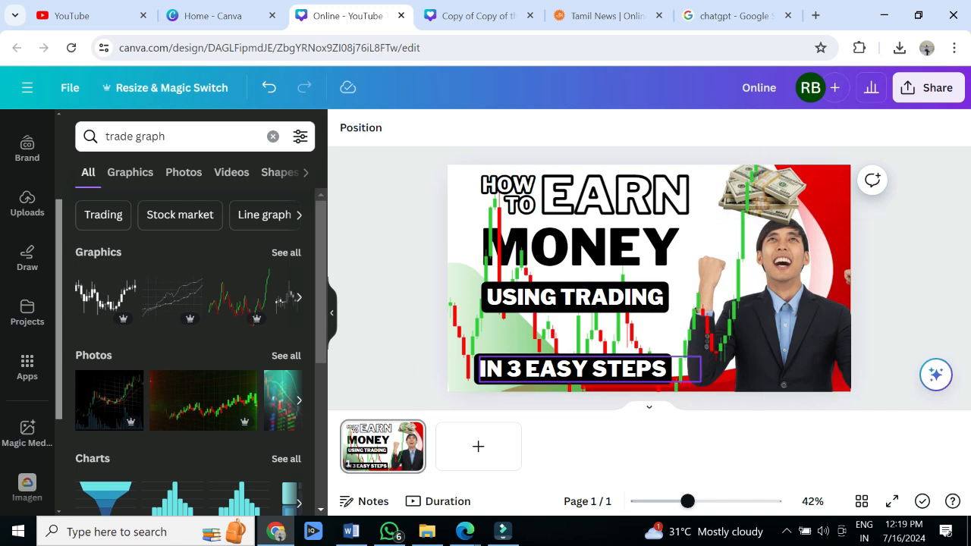
left_click(577, 369)
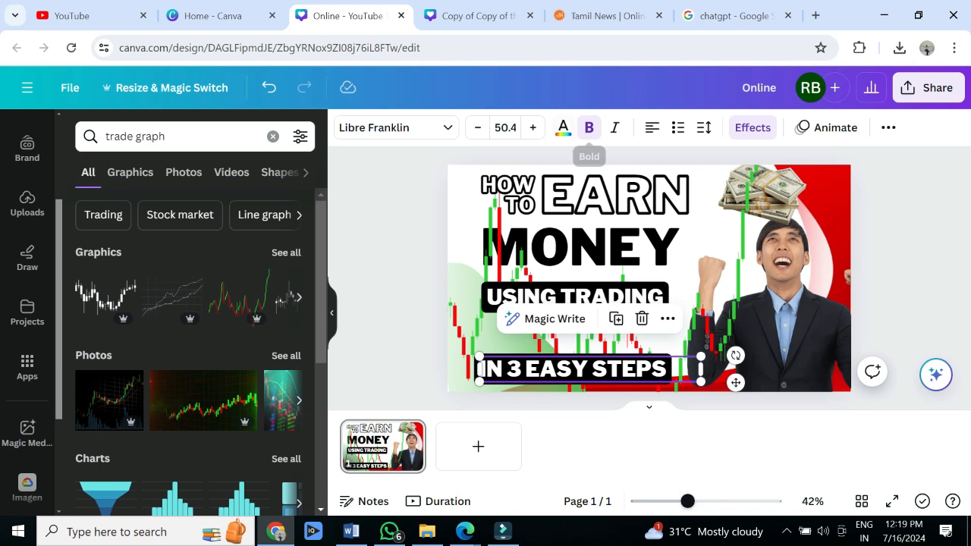
double_click(680, 369)
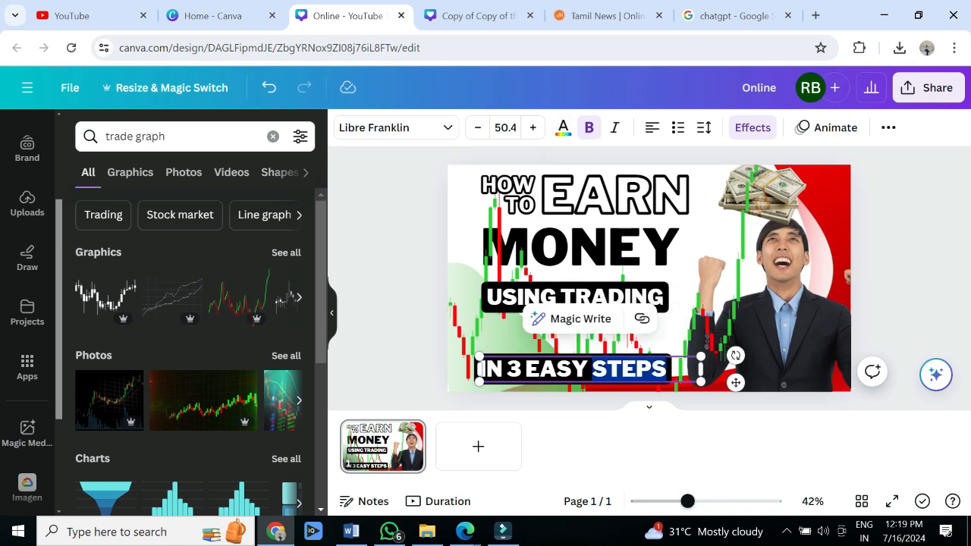
key("Escape")
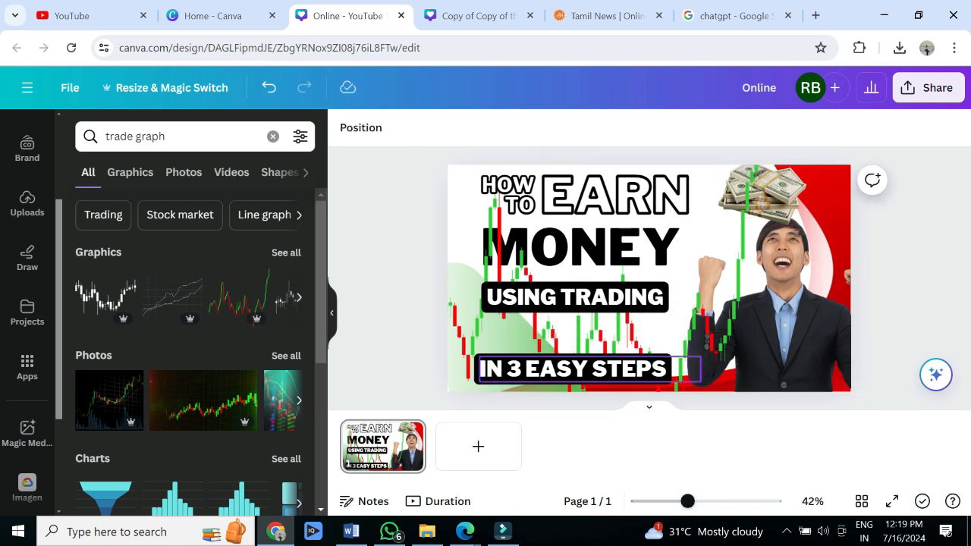
Change the background effect color of the IN 3 EASY STEPS text to dark blue, after trying green
left_click(753, 127)
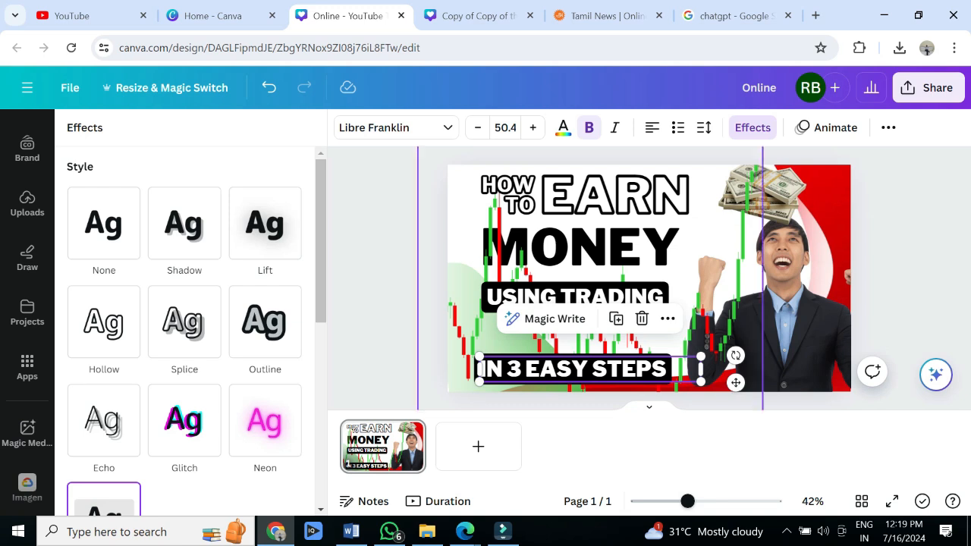
scroll(264, 321, "down", 4)
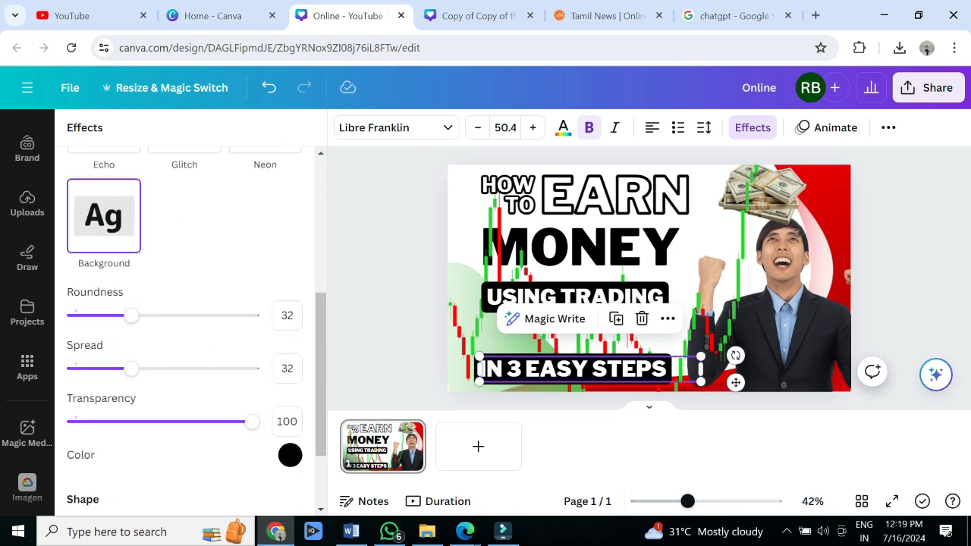
left_click(290, 455)
scroll(152, 341, "down", 4)
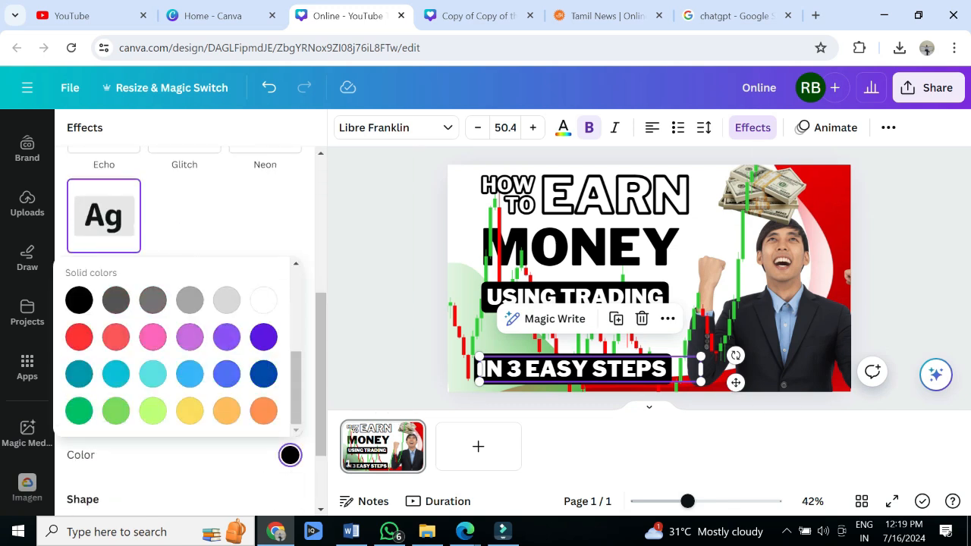
left_click(79, 410)
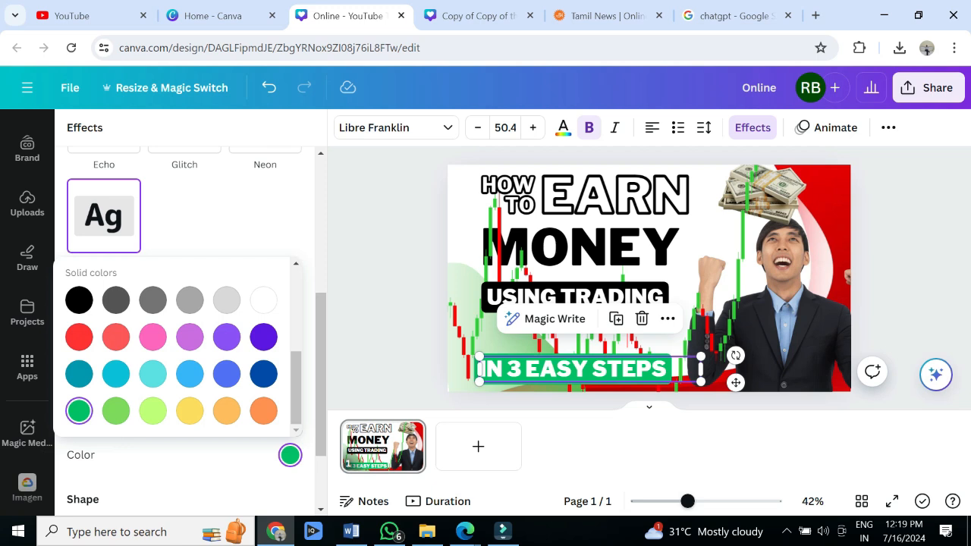
left_click(264, 373)
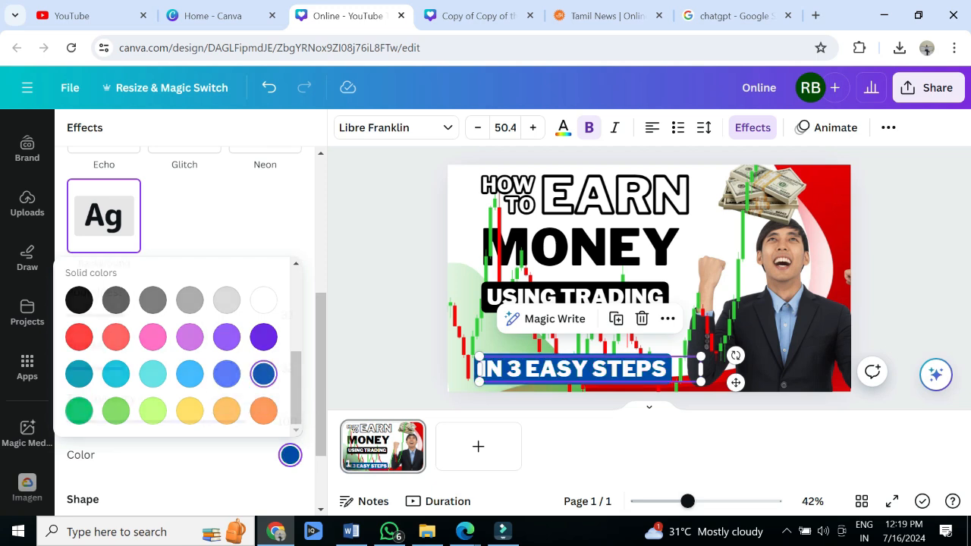
left_click(395, 265)
left_click(395, 266)
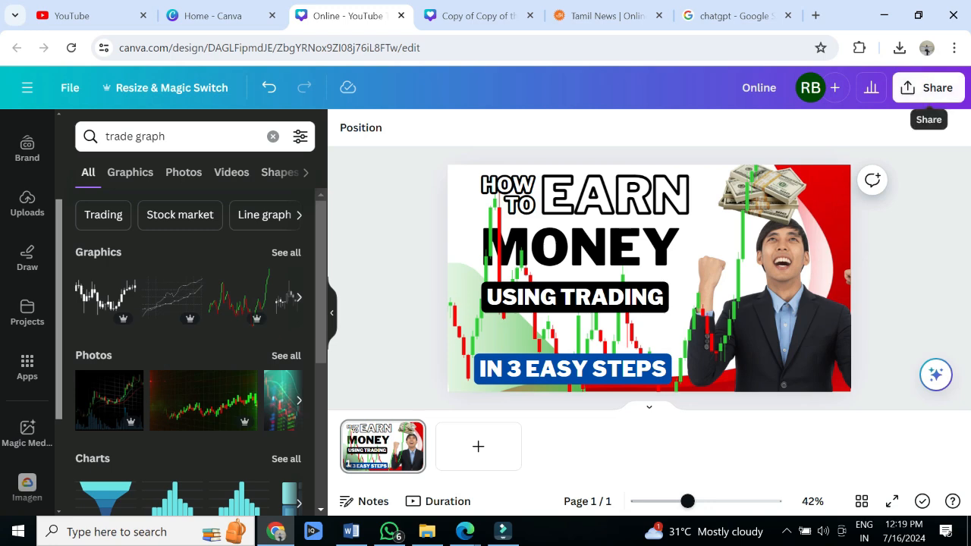
Download the thumbnail as a PNG at 1,280 × 720 px and open the downloaded image
left_click(926, 87)
scroll(800, 288, "down", 2)
left_click(724, 332)
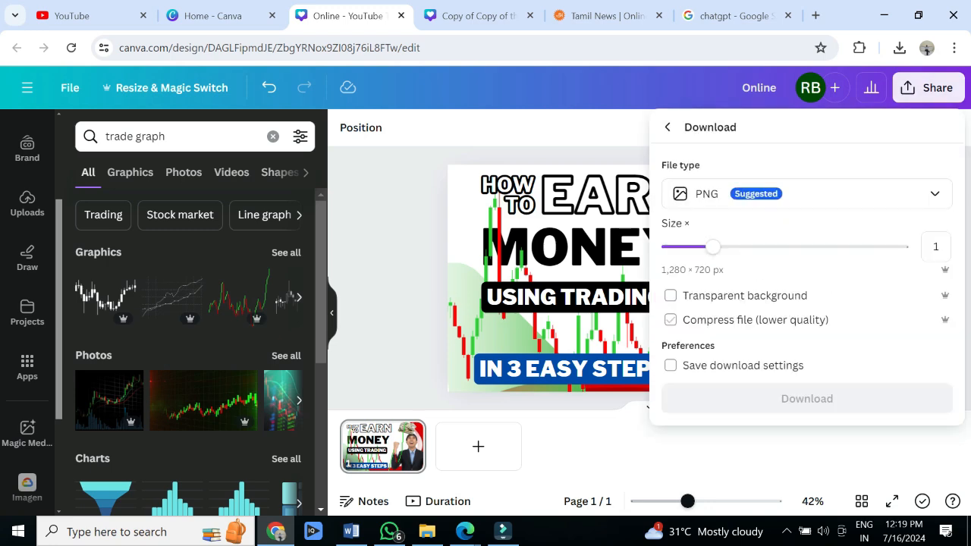
left_click(806, 378)
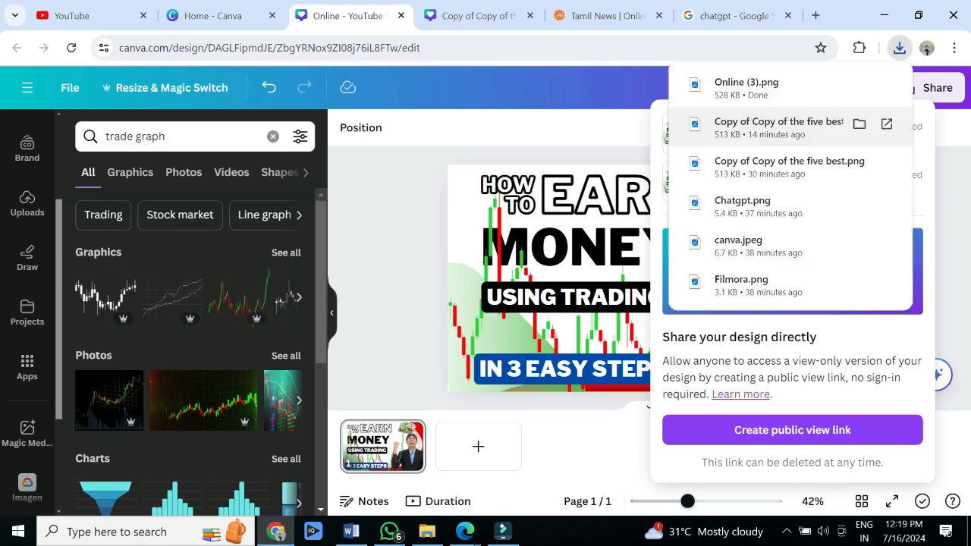
left_click(899, 48)
left_click(788, 166)
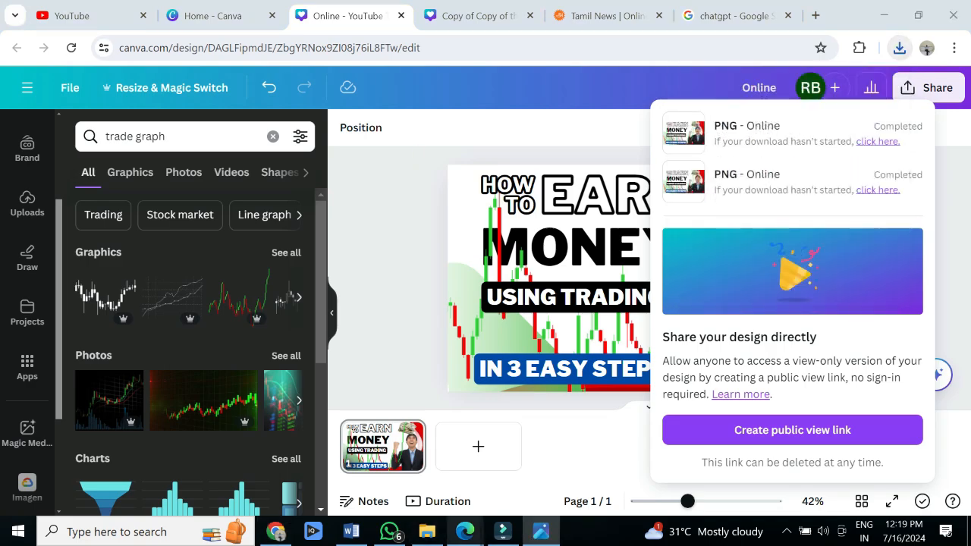